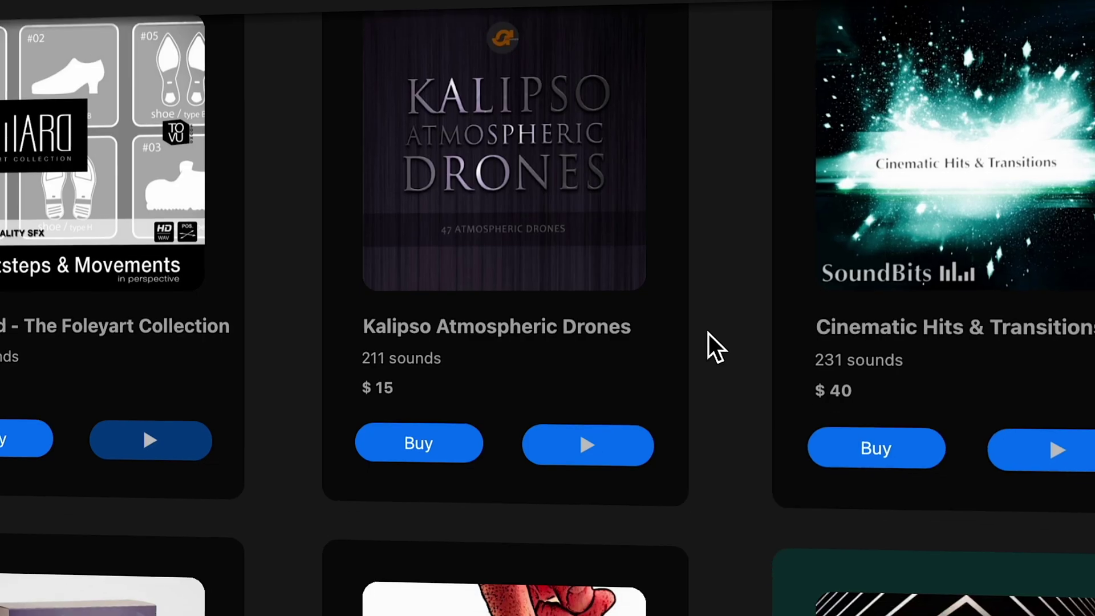
- Show the audio import drop zones from the File menu, then browse the Local library's folders
{"action": "scroll", "coordinate": [706, 333], "scroll_direction": "down", "scroll_amount": 3}
{"action": "scroll", "coordinate": [705, 334], "scroll_direction": "down", "scroll_amount": 2}
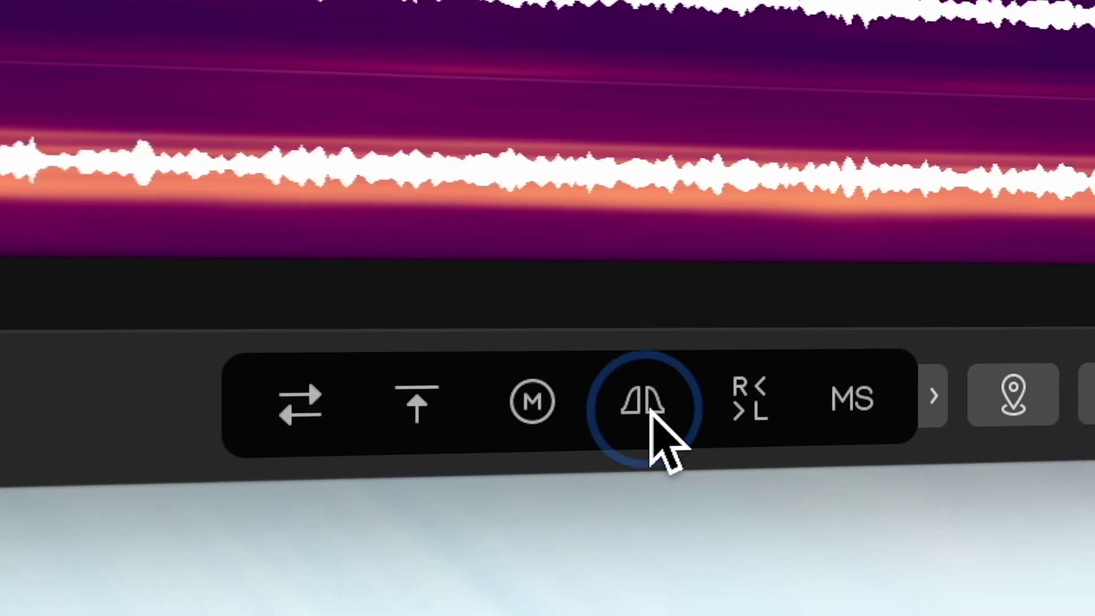
{"action": "left_click", "coordinate": [650, 440]}
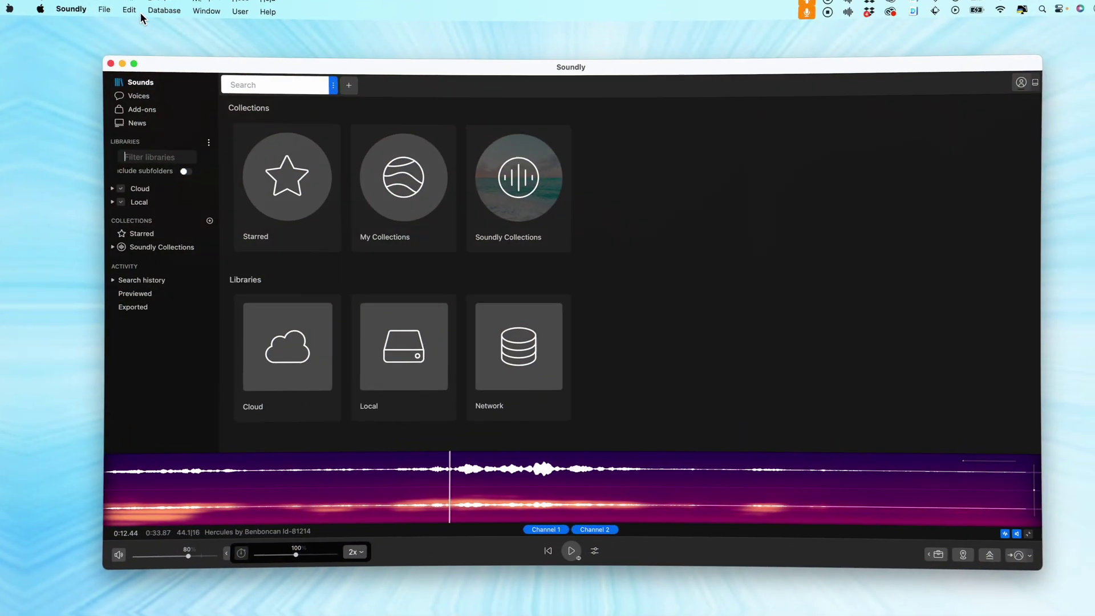
{"action": "left_click", "coordinate": [78, 7]}
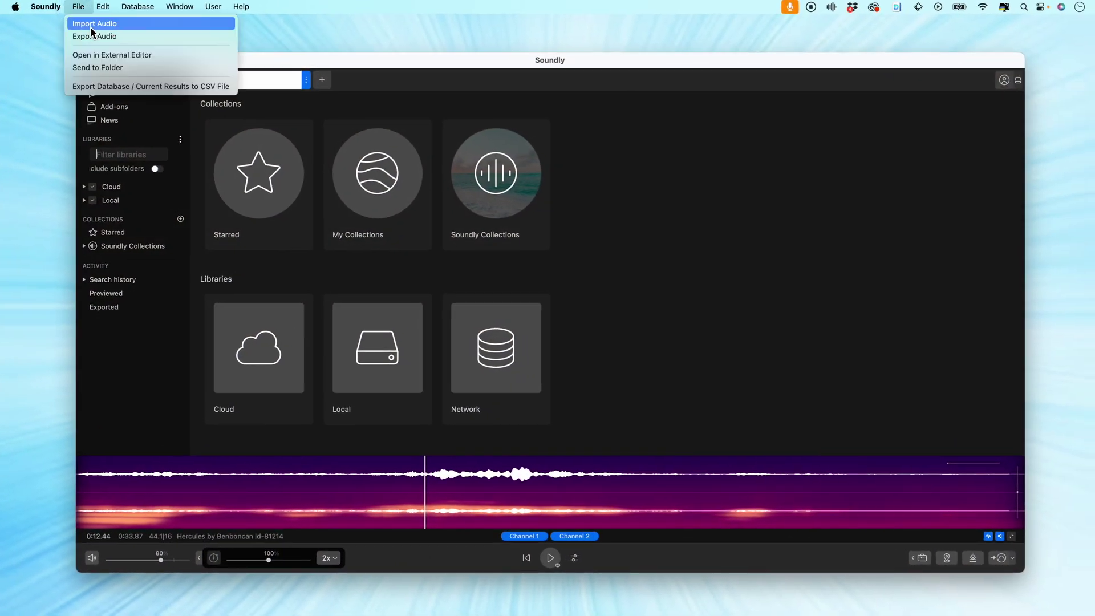
{"action": "left_click", "coordinate": [92, 24]}
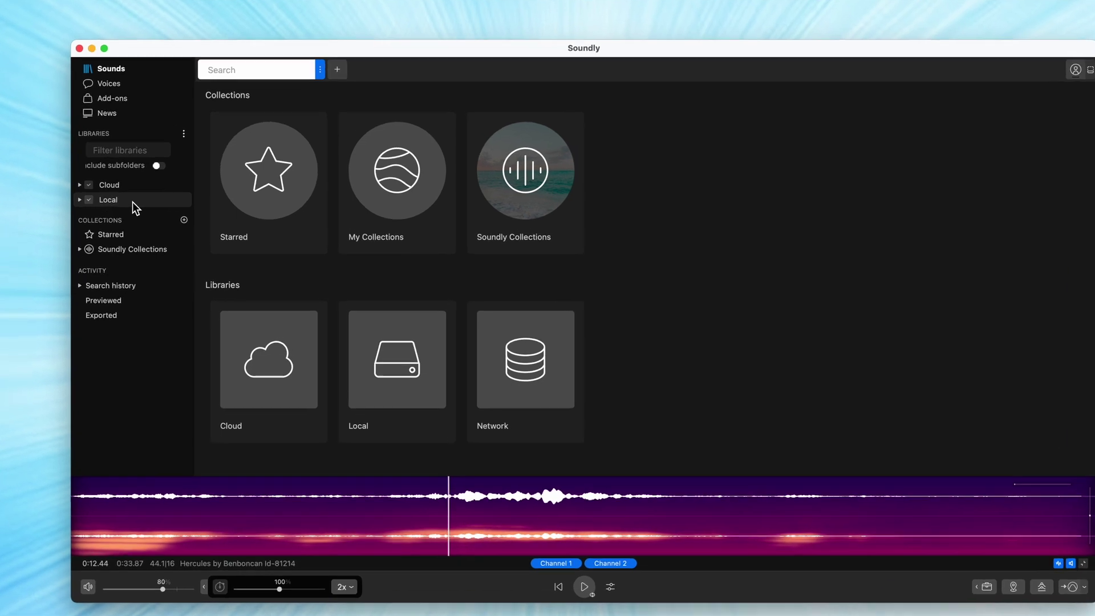
{"action": "left_click", "coordinate": [127, 201]}
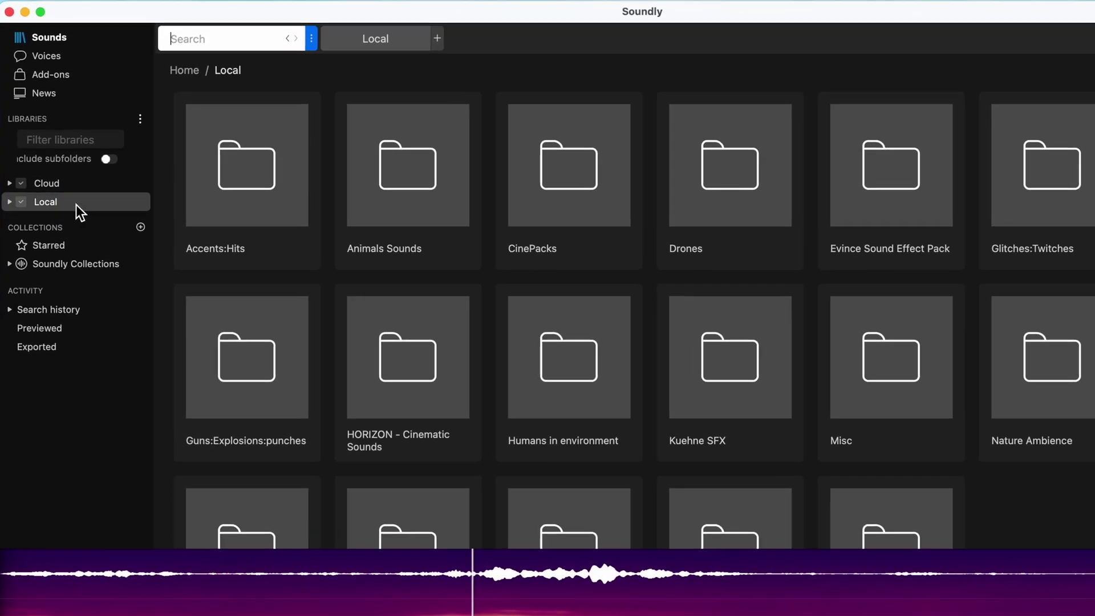
{"action": "scroll", "coordinate": [339, 285], "scroll_direction": "down", "scroll_amount": 3}
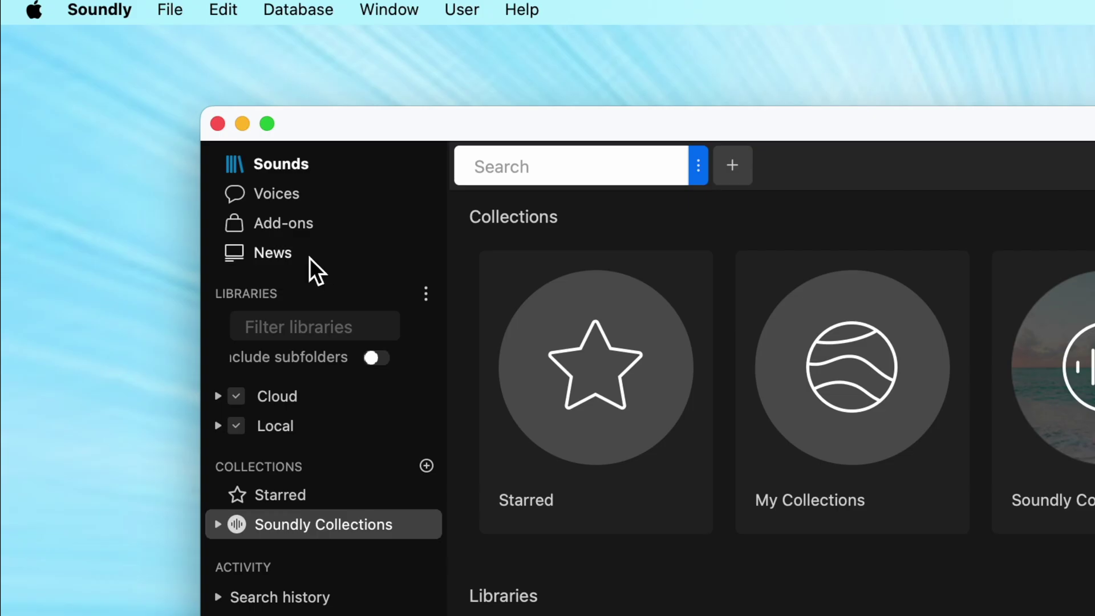
{"action": "left_click", "coordinate": [297, 229]}
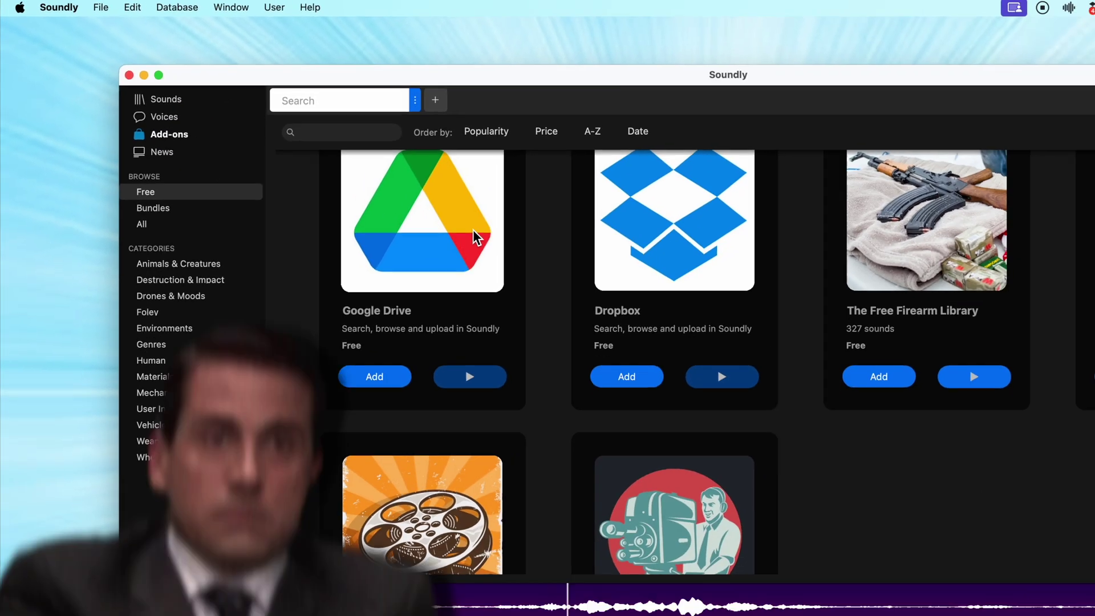
- Page through Add-ons store pages 4 to 7, then return to page 2
{"action": "scroll", "coordinate": [799, 394], "scroll_direction": "up", "scroll_amount": 5}
{"action": "scroll", "coordinate": [370, 186], "scroll_direction": "up", "scroll_amount": 3}
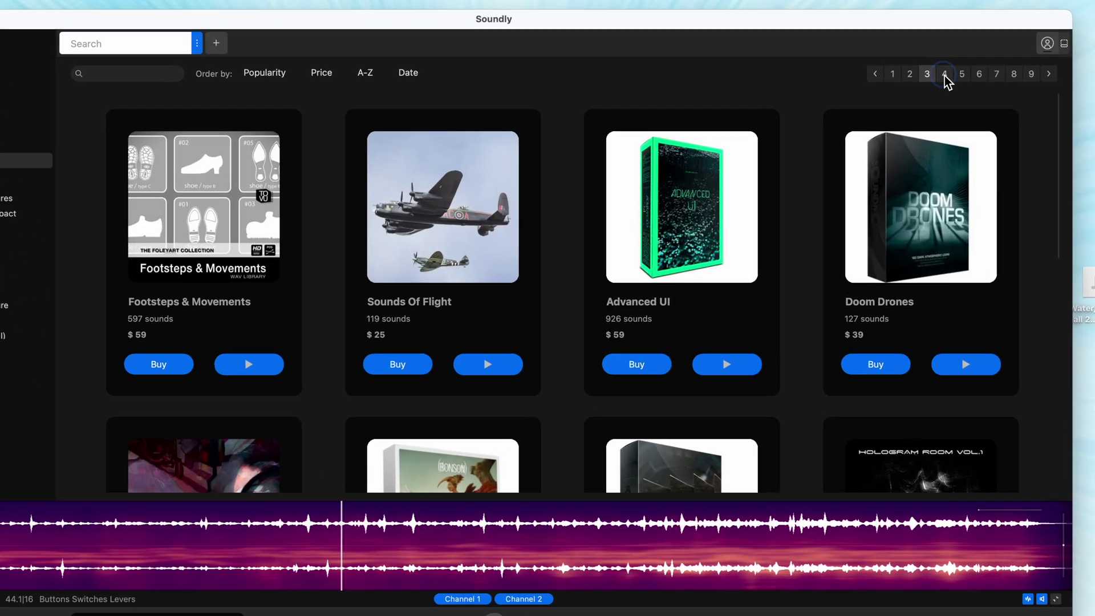
{"action": "left_click", "coordinate": [945, 74]}
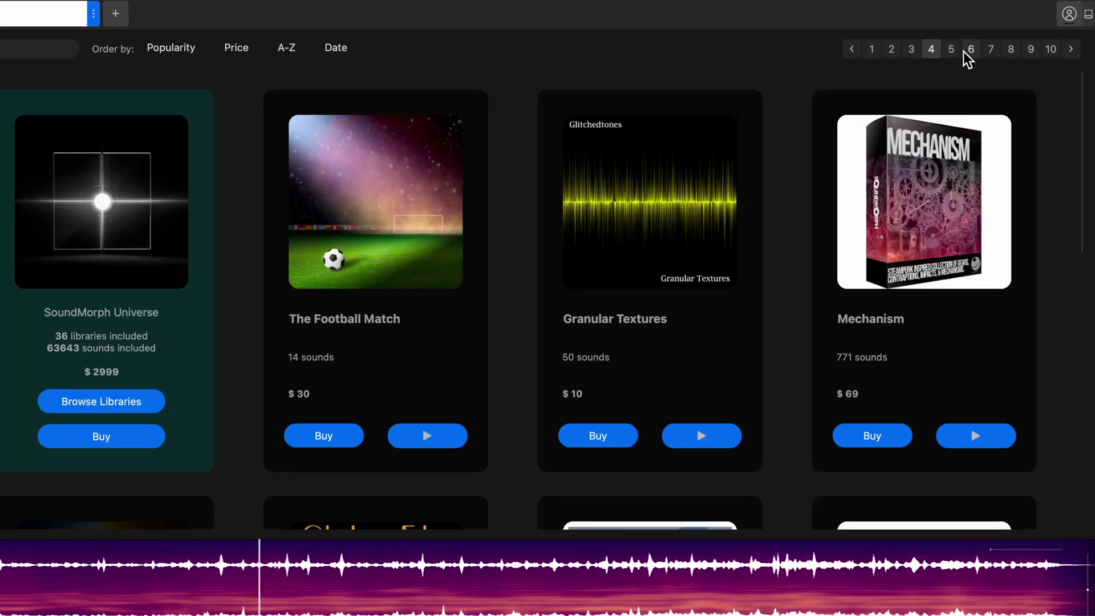
{"action": "left_click", "coordinate": [961, 74]}
{"action": "left_click", "coordinate": [958, 53]}
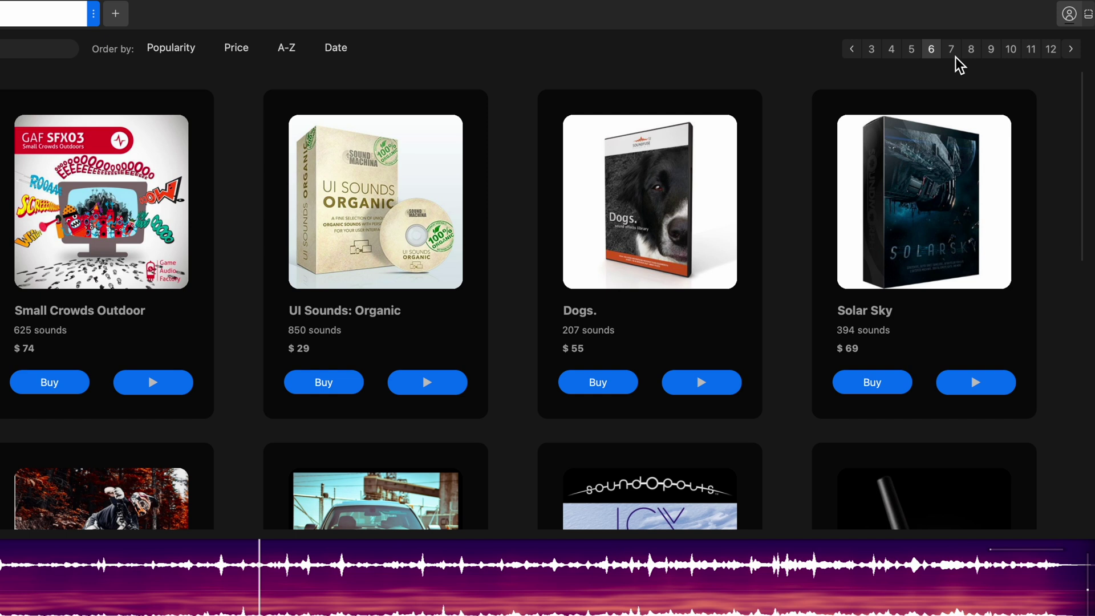
{"action": "left_click", "coordinate": [957, 57]}
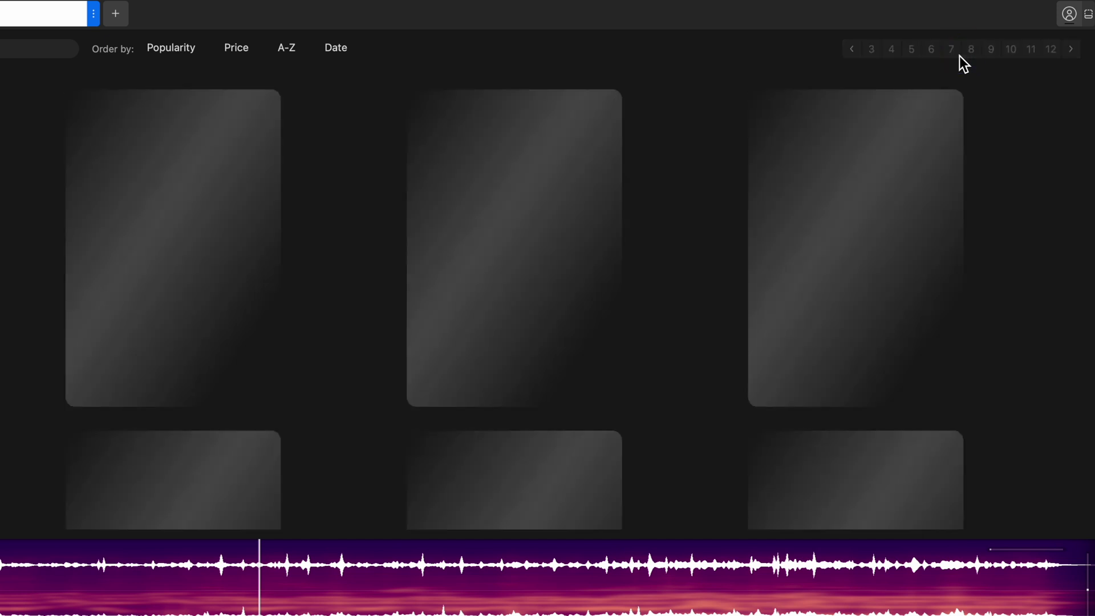
{"action": "left_click", "coordinate": [959, 56]}
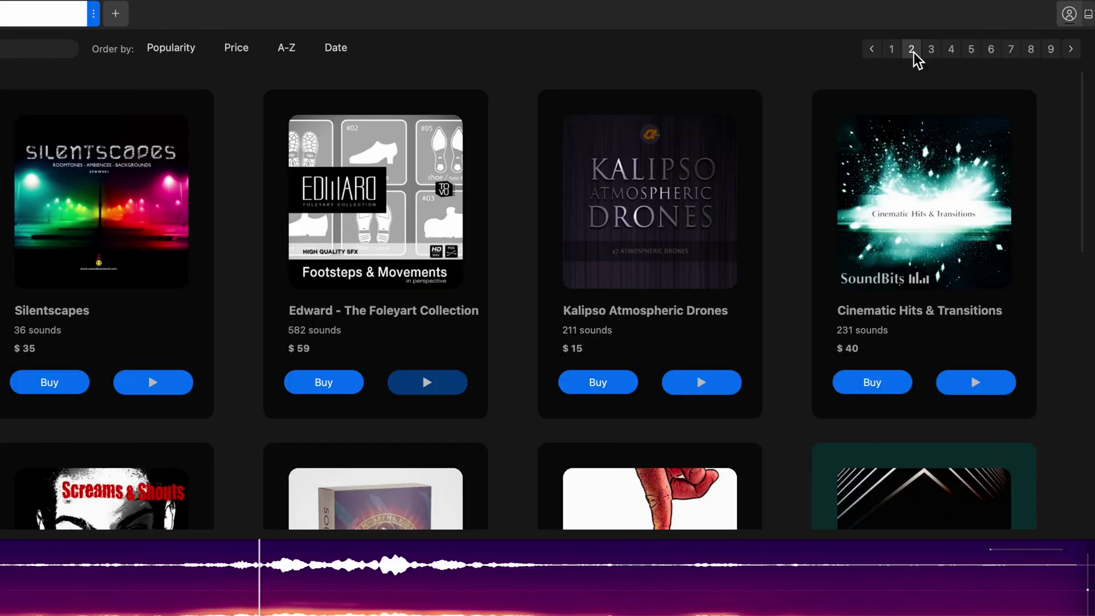
- Preview the Buttons, Switches & Levers sound pack further down page 2
{"action": "scroll", "coordinate": [775, 267], "scroll_direction": "down", "scroll_amount": 2}
{"action": "scroll", "coordinate": [774, 267], "scroll_direction": "down", "scroll_amount": 5}
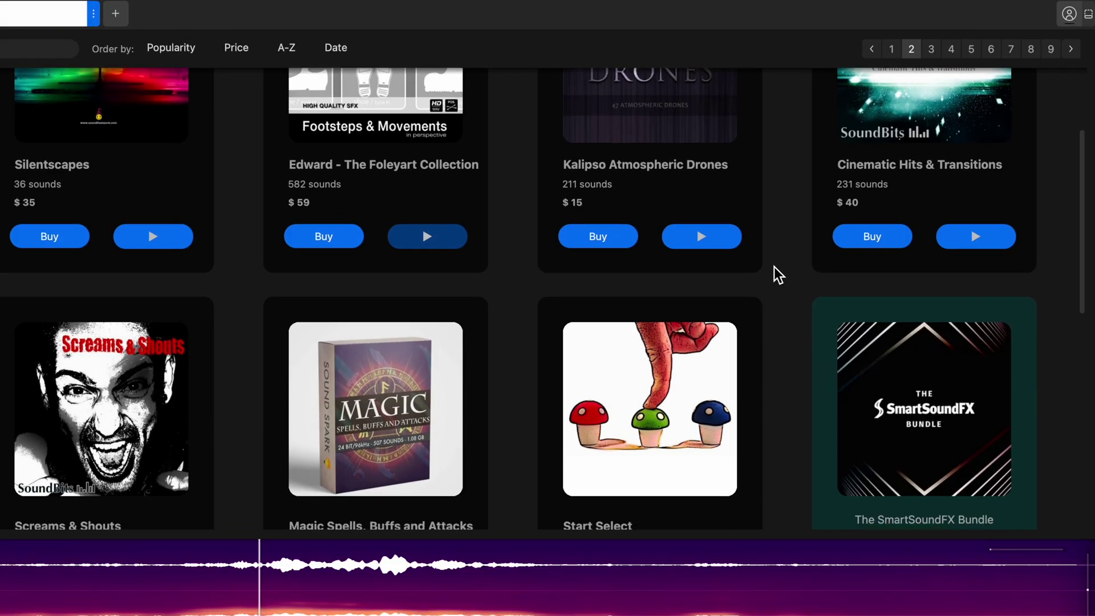
{"action": "scroll", "coordinate": [774, 267], "scroll_direction": "down", "scroll_amount": 7}
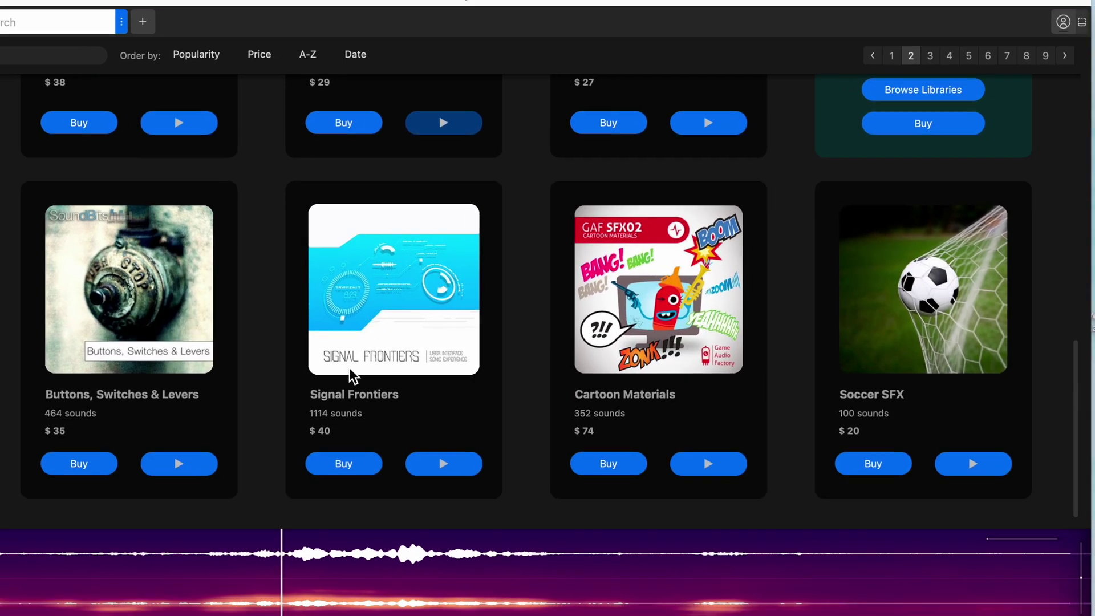
{"action": "left_click", "coordinate": [157, 473]}
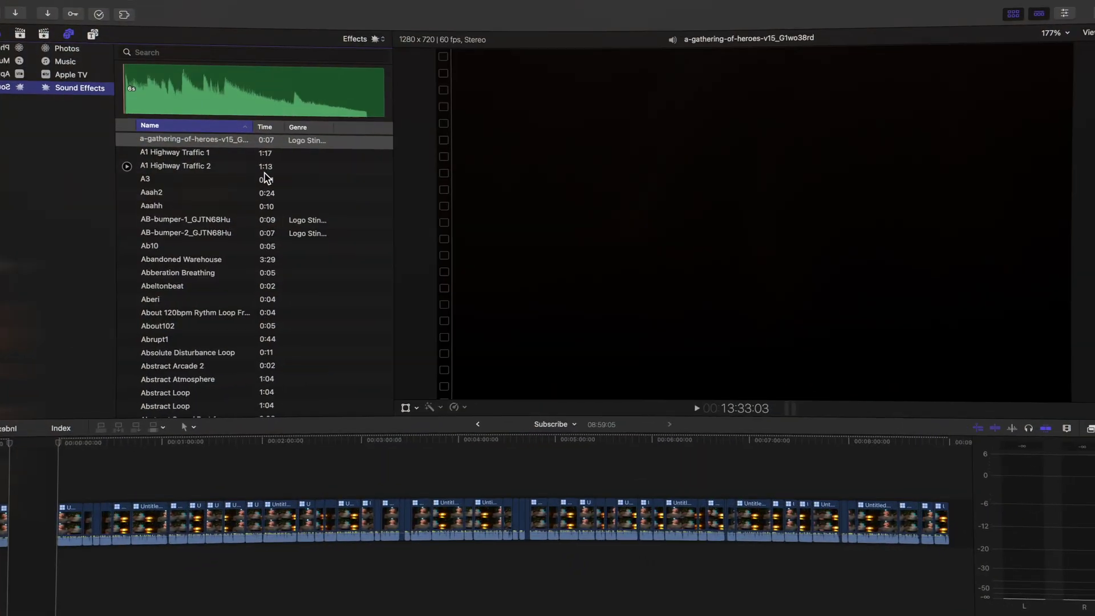
- Try several riser searches, ending with 'whoosh riser' to leave only Suction Whoosh Riser
{"action": "type", "text": "nematic riser"}
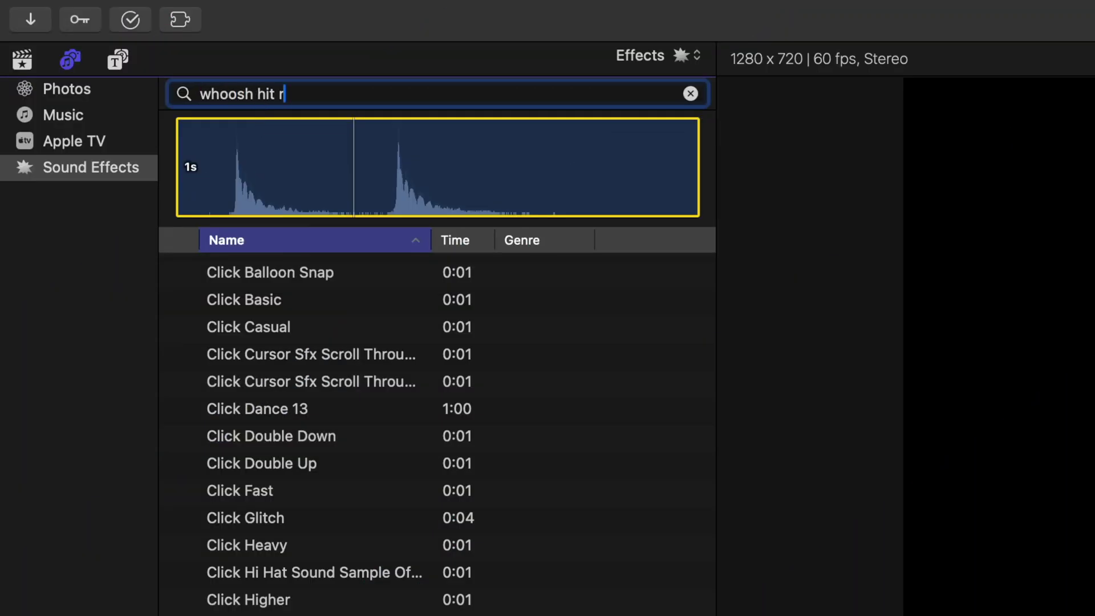
{"action": "type", "text": "iser"}
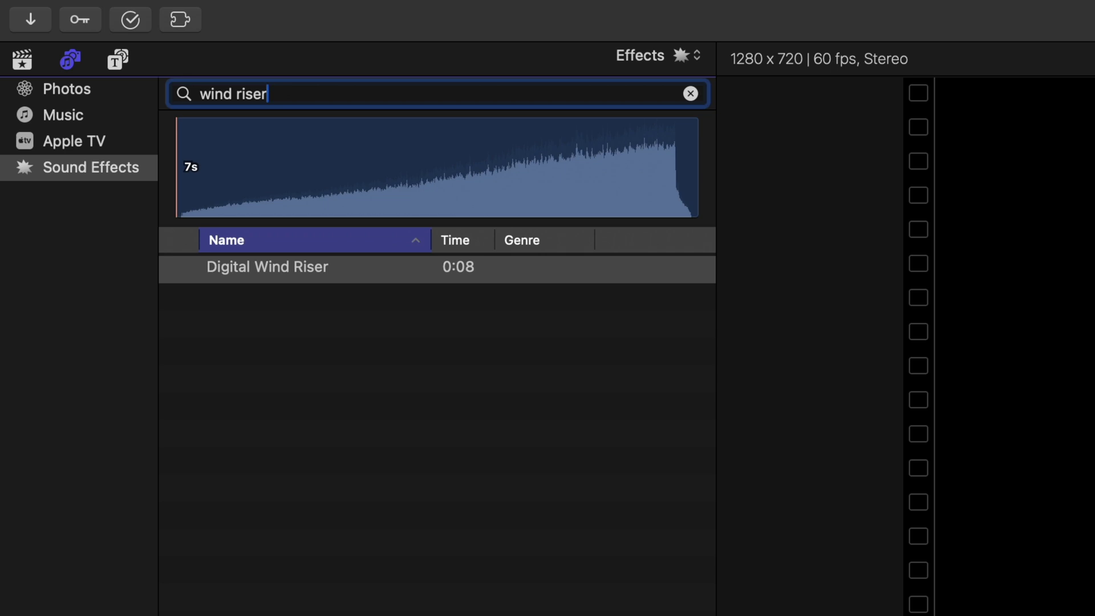
{"action": "type", "text": "riser"}
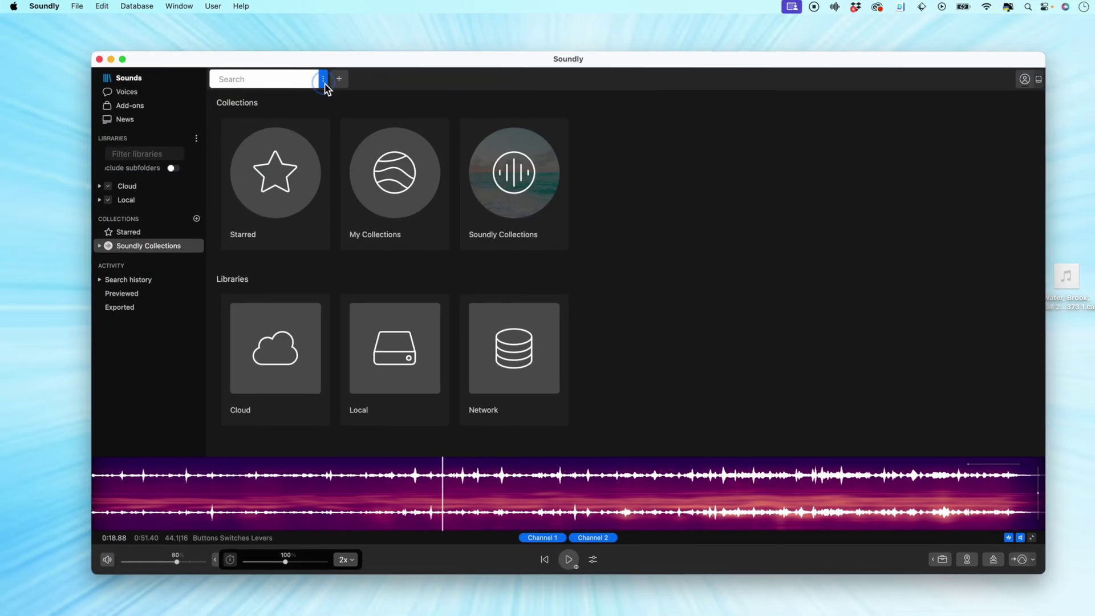
- Turn Thesaurus matching off and back on in the search options
{"action": "left_click", "coordinate": [325, 79]}
{"action": "left_click", "coordinate": [249, 143]}
{"action": "left_click", "coordinate": [248, 143]}
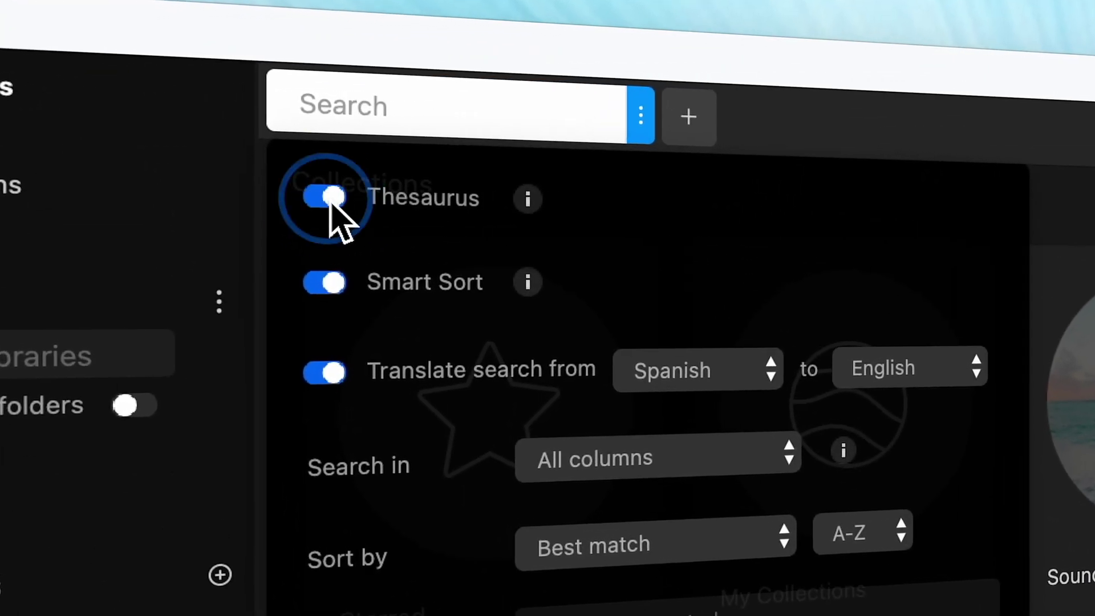
- Search for 'aircraft' in a new results tab
{"action": "mouse_move", "coordinate": [536, 199]}
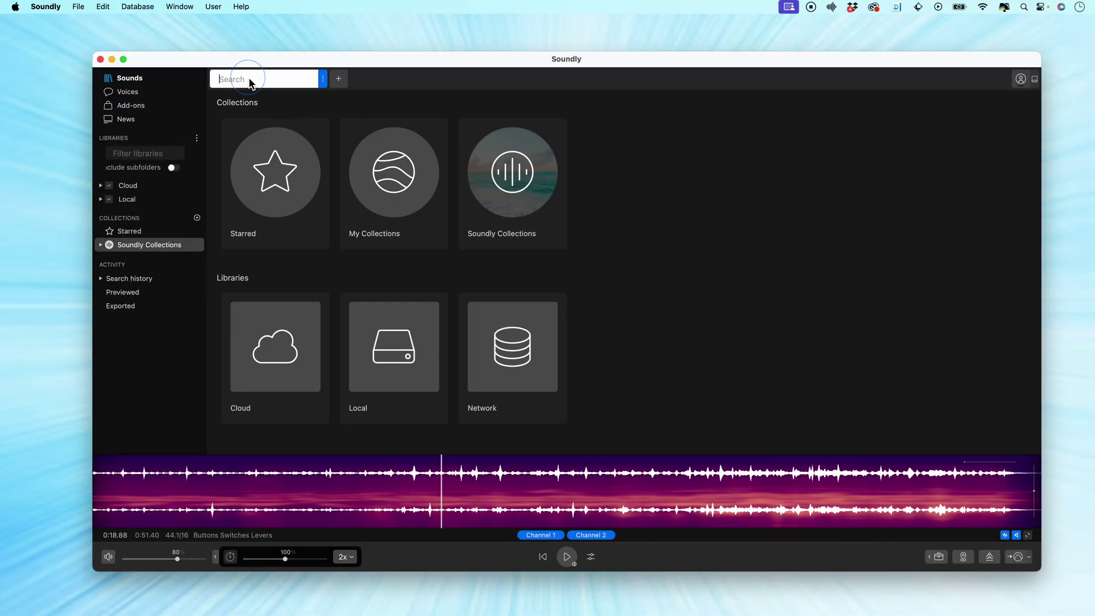
{"action": "left_click", "coordinate": [250, 80]}
{"action": "type", "text": "aircraft"}
{"action": "key", "text": "Return"}
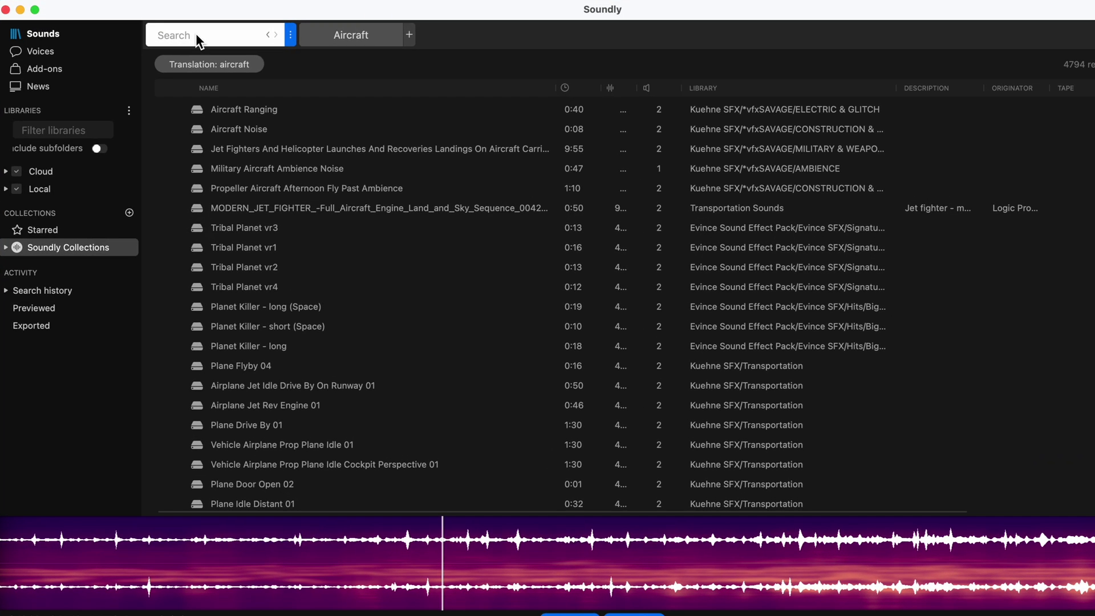
- Preview Plane Drive By With Helicopter 01, Airplane Jet Test Engines 01, then Hercules from about 13 seconds
{"action": "scroll", "coordinate": [318, 334], "scroll_direction": "down", "scroll_amount": 5}
{"action": "left_click", "coordinate": [317, 328]}
{"action": "left_click", "coordinate": [318, 347]}
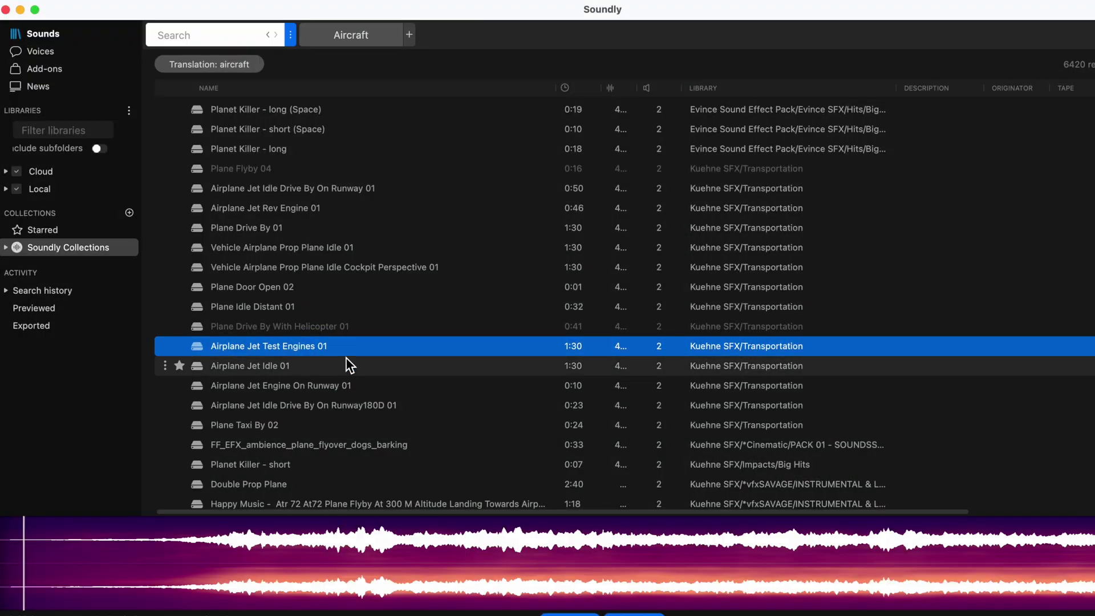
{"action": "scroll", "coordinate": [339, 351], "scroll_direction": "down", "scroll_amount": 10}
{"action": "left_click", "coordinate": [267, 325]}
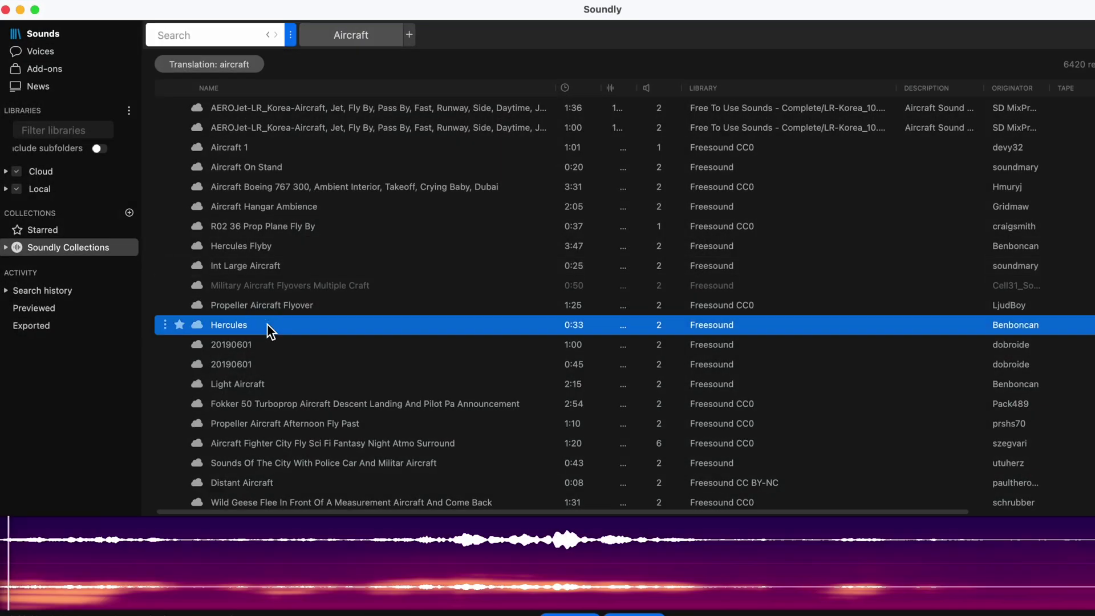
{"action": "left_click", "coordinate": [424, 545]}
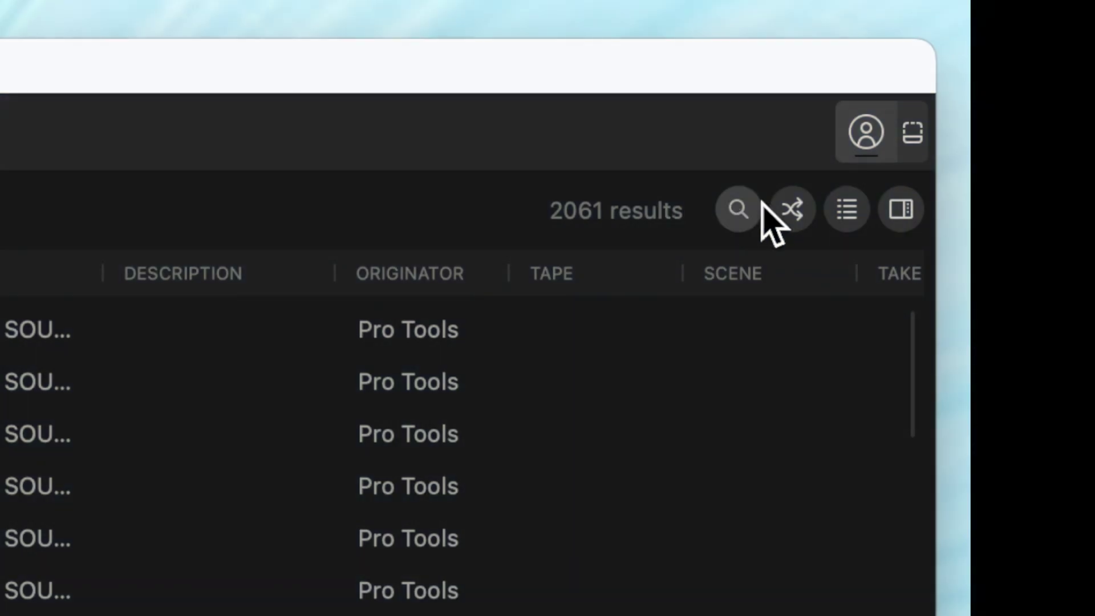
- Reshuffle the Deep drone results twice, then show the Thesaurus and Smart Sort search options
{"action": "left_click", "coordinate": [797, 212]}
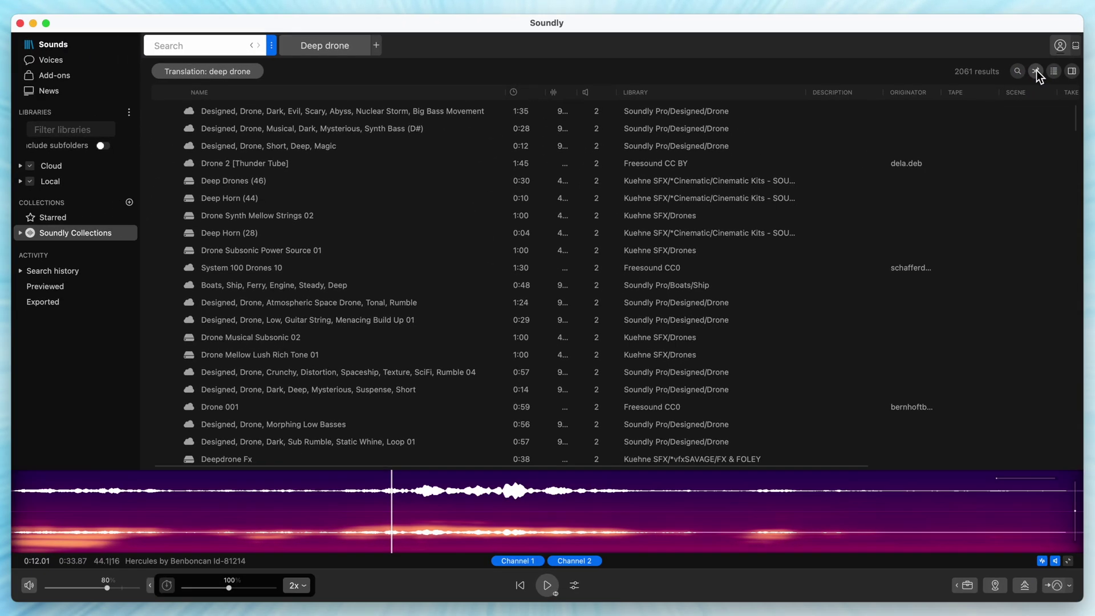
{"action": "left_click", "coordinate": [1036, 70]}
{"action": "left_click", "coordinate": [1035, 71]}
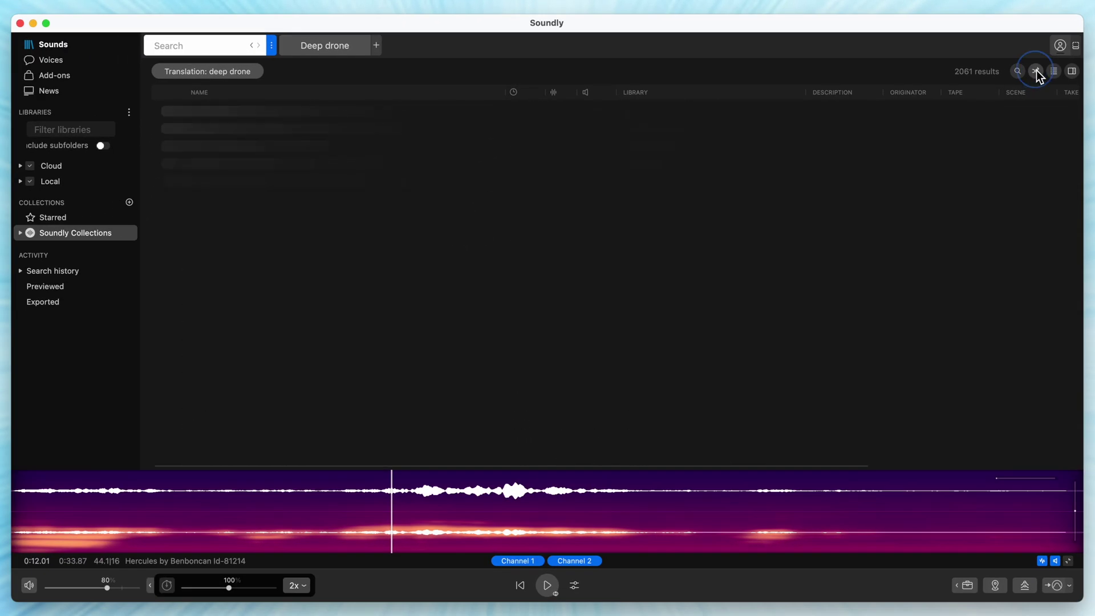
{"action": "left_click", "coordinate": [272, 45]}
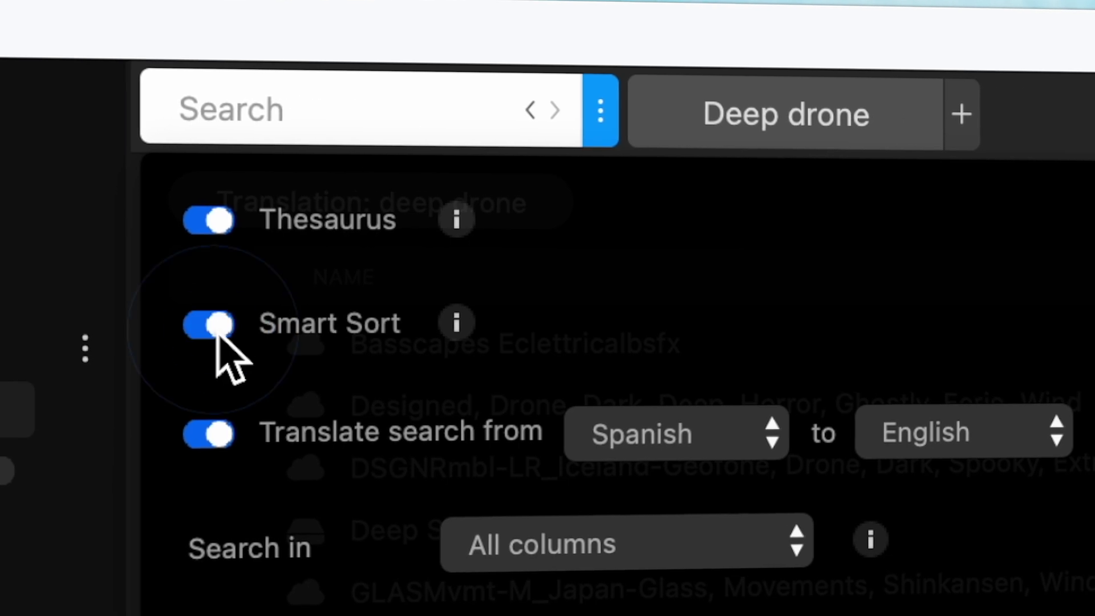
{"action": "mouse_move", "coordinate": [478, 324]}
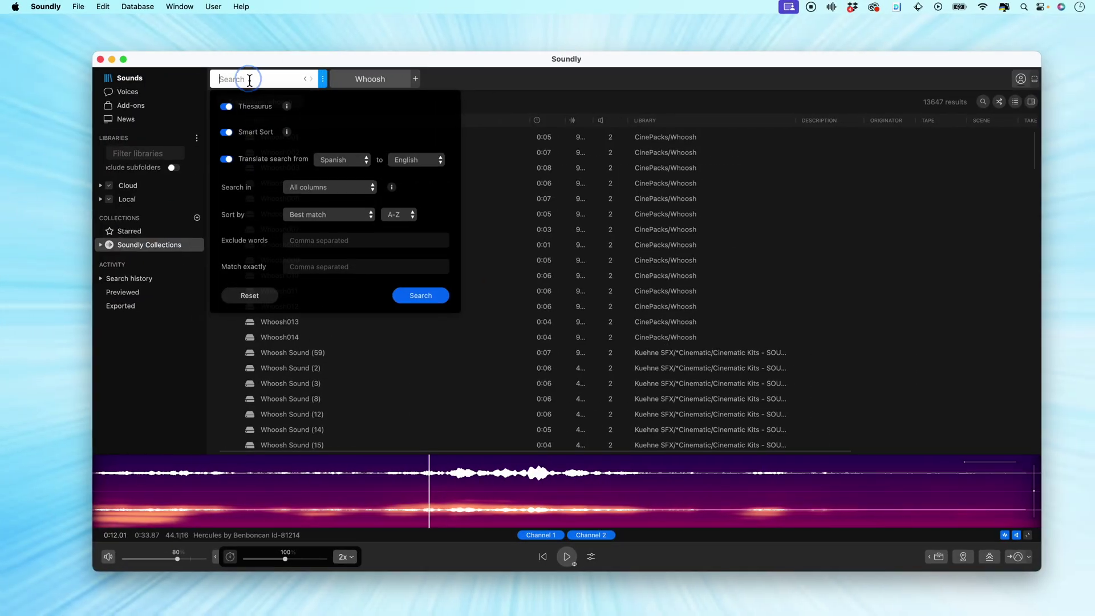
- Search 'whoosh' and star Whoosh 24 and Whoosh 20 as favourites
{"action": "type", "text": "whoosh"}
{"action": "key", "text": "Return"}
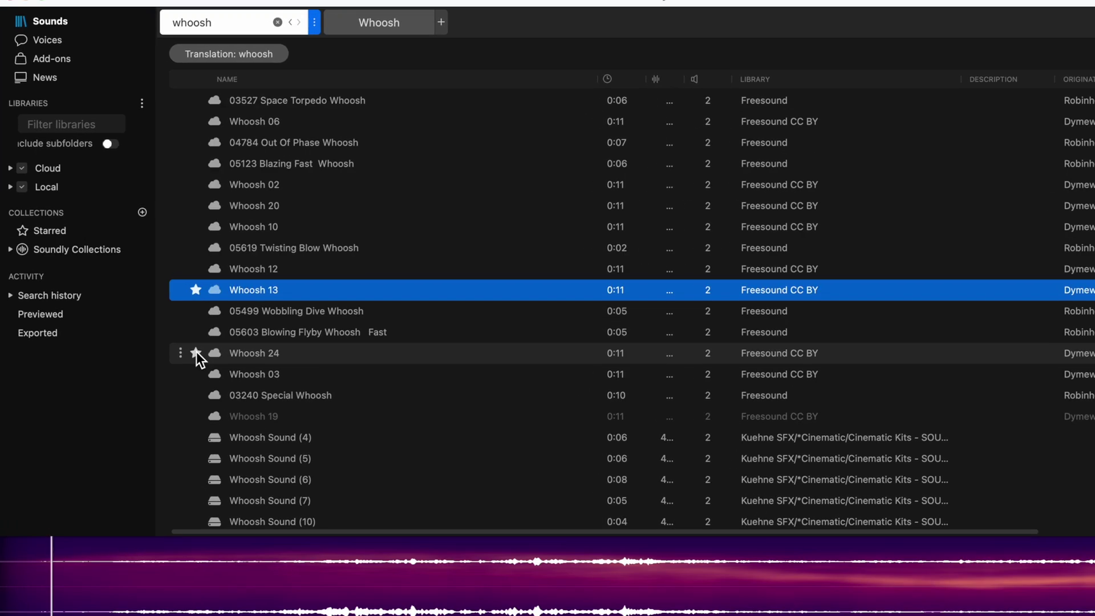
{"action": "left_click", "coordinate": [182, 339]}
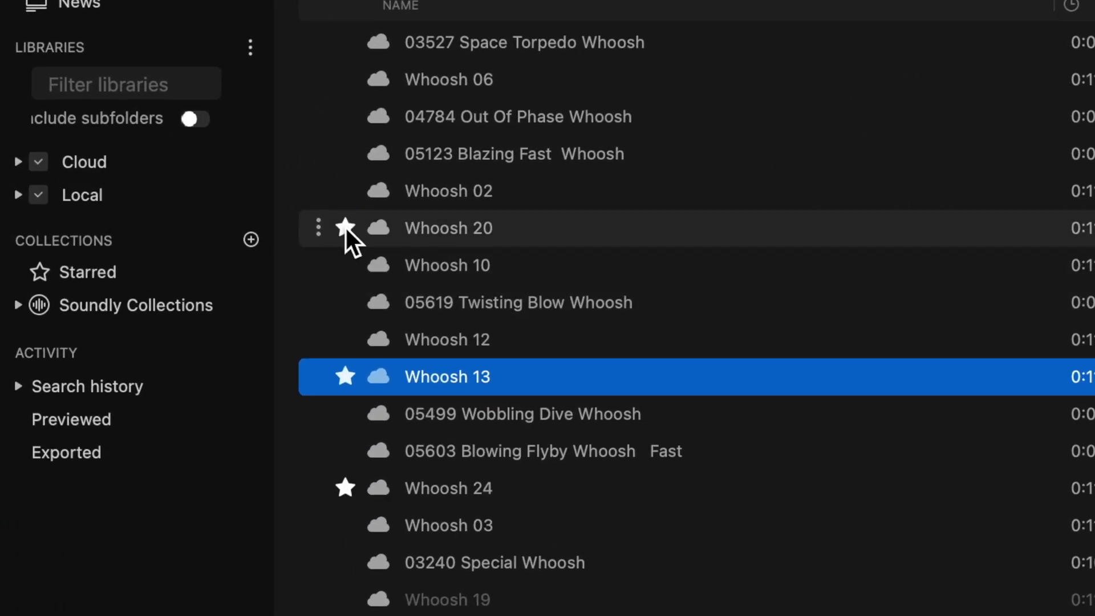
{"action": "left_click", "coordinate": [124, 285]}
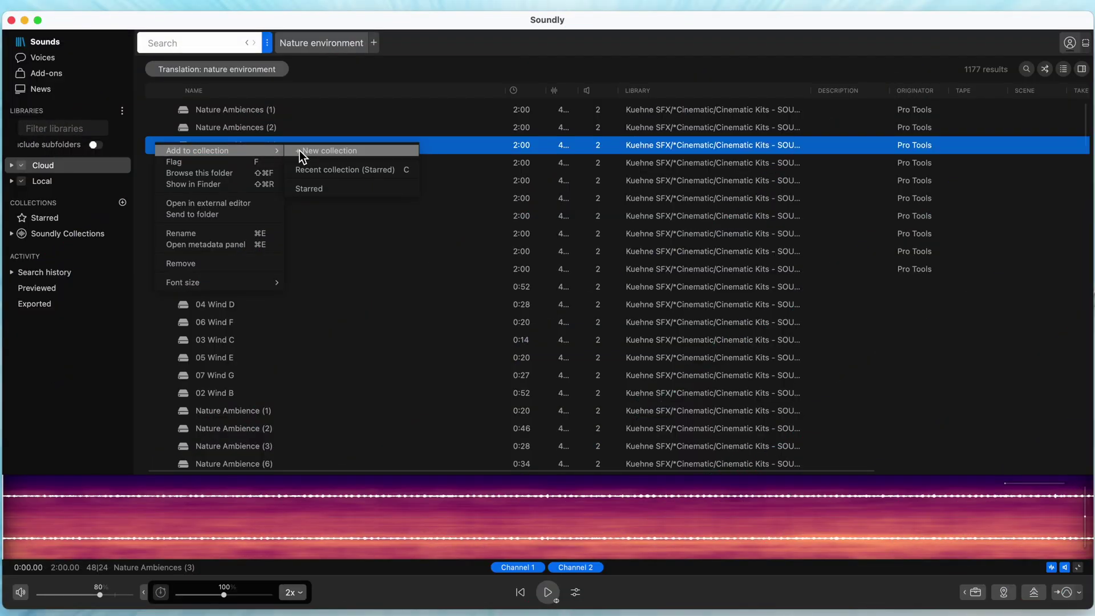
- Make a 'Travel Videos' collection, drag a town ambience sound into it, and view it
{"action": "left_click", "coordinate": [300, 151]}
{"action": "type", "text": "Travel Videos"}
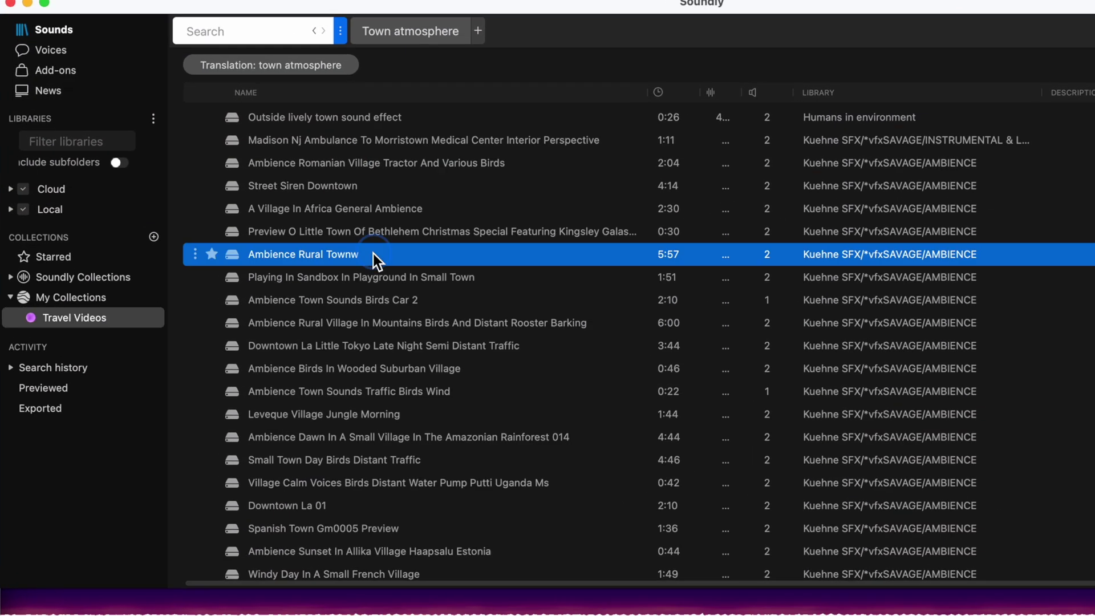
{"action": "left_click_drag", "start_coordinate": [373, 253], "coordinate": [109, 320]}
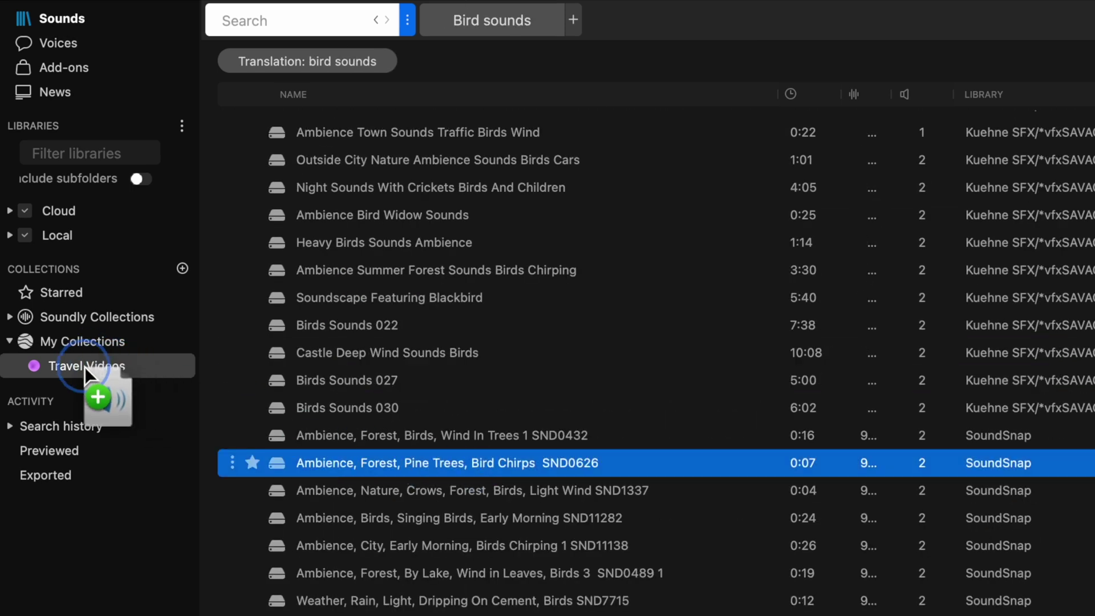
{"action": "left_click_drag", "start_coordinate": [84, 368], "coordinate": [86, 370]}
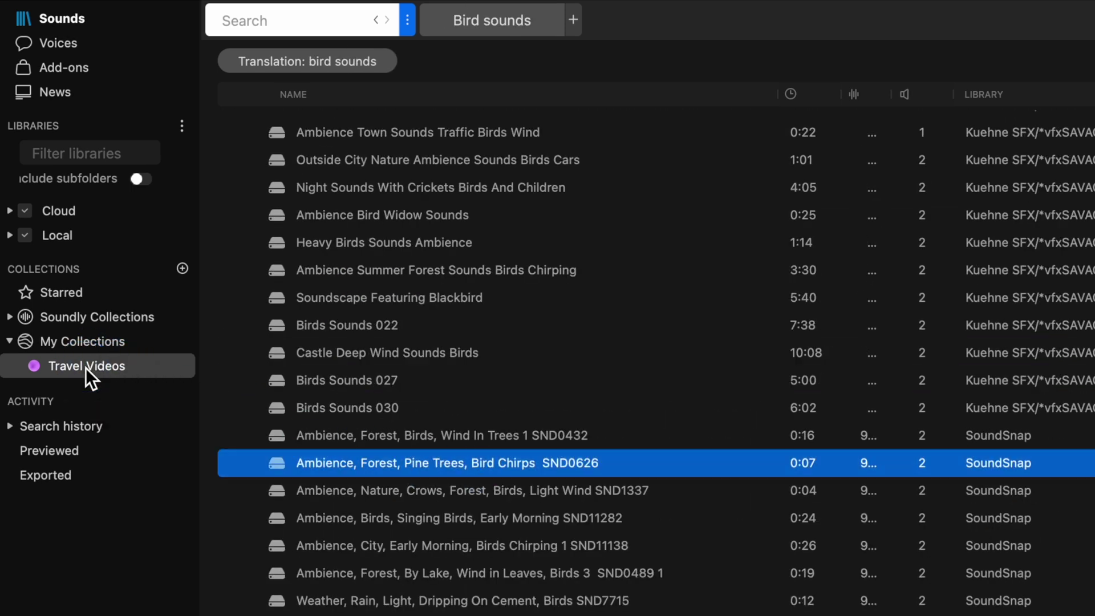
{"action": "left_click", "coordinate": [130, 371]}
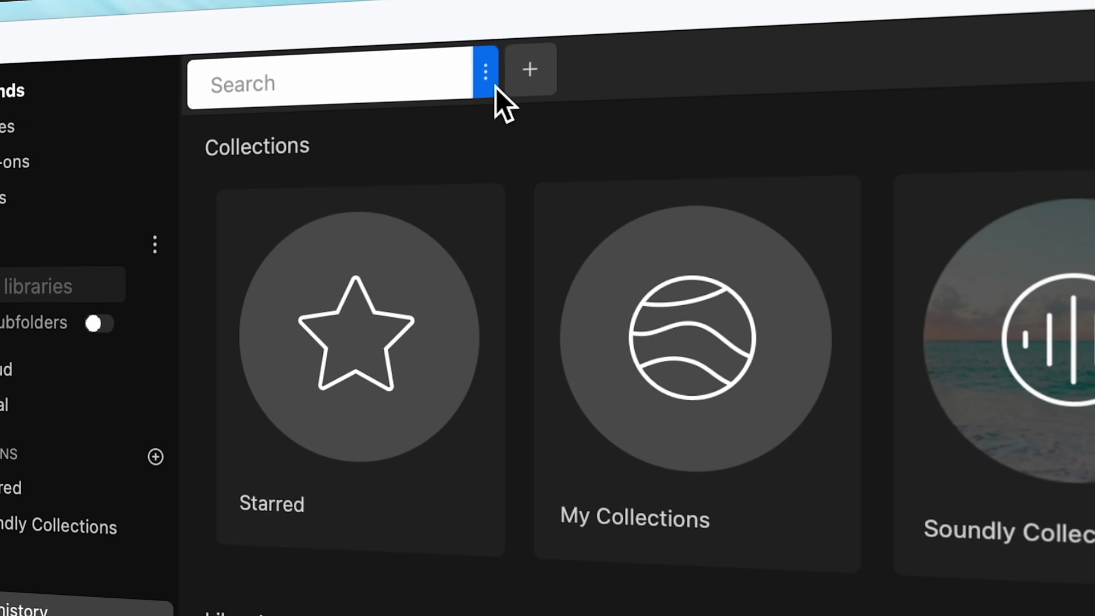
- Confirm search translation is set from Spanish to English
{"action": "left_click", "coordinate": [491, 83]}
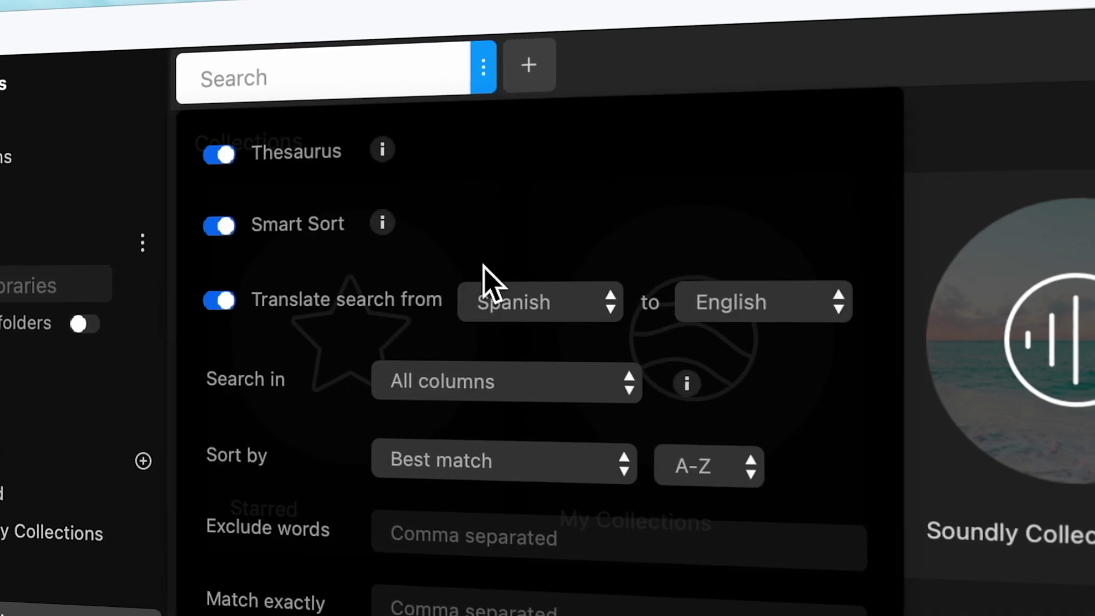
{"action": "left_click", "coordinate": [489, 305]}
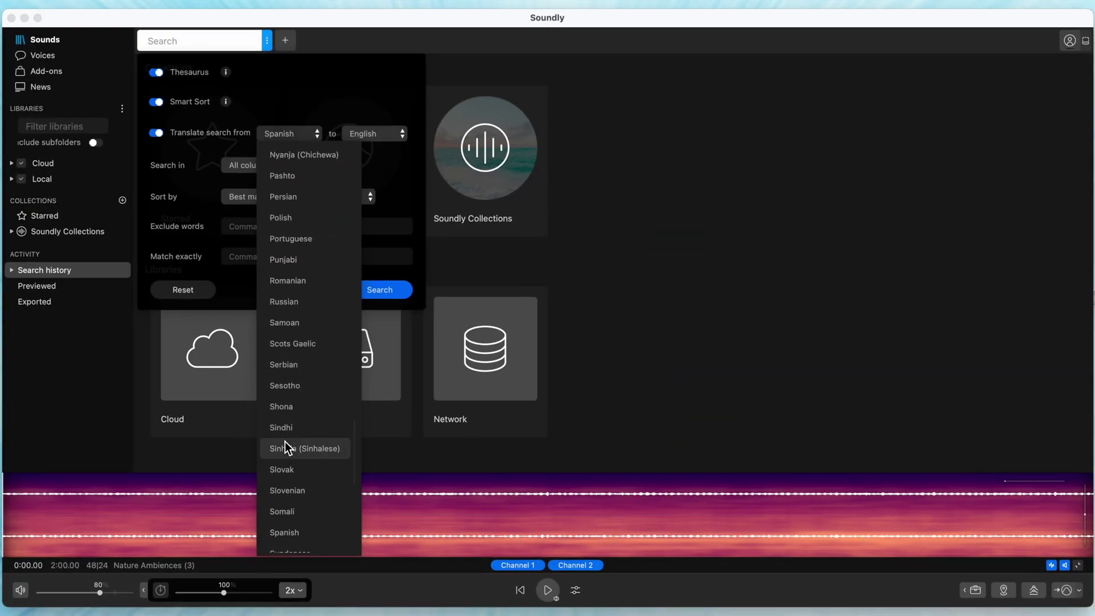
{"action": "scroll", "coordinate": [285, 442], "scroll_direction": "down", "scroll_amount": 5}
{"action": "scroll", "coordinate": [285, 442], "scroll_direction": "up", "scroll_amount": 2}
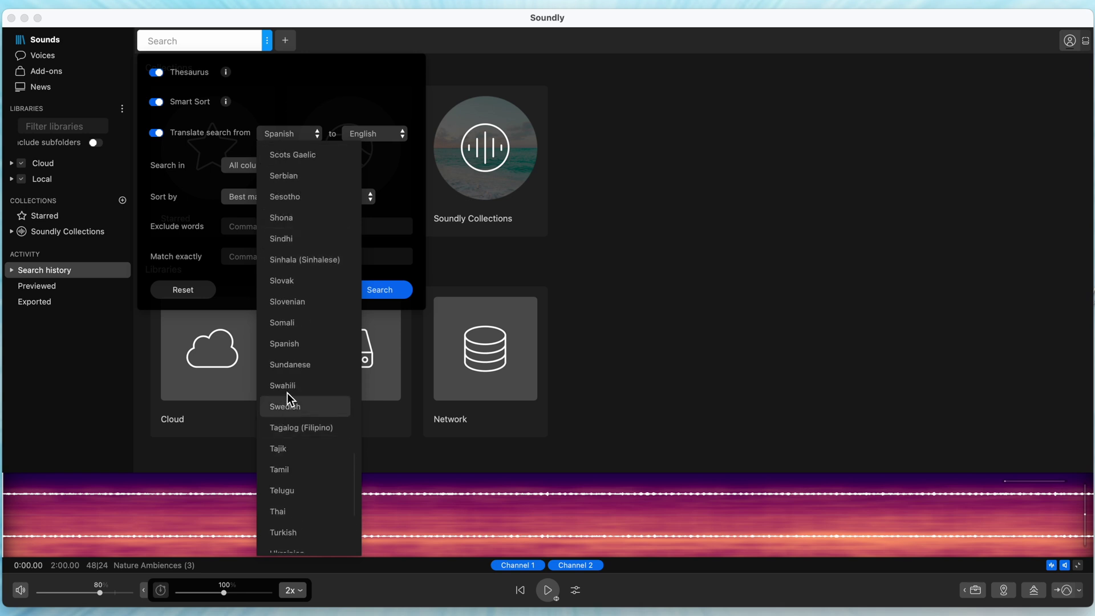
{"action": "left_click", "coordinate": [285, 344]}
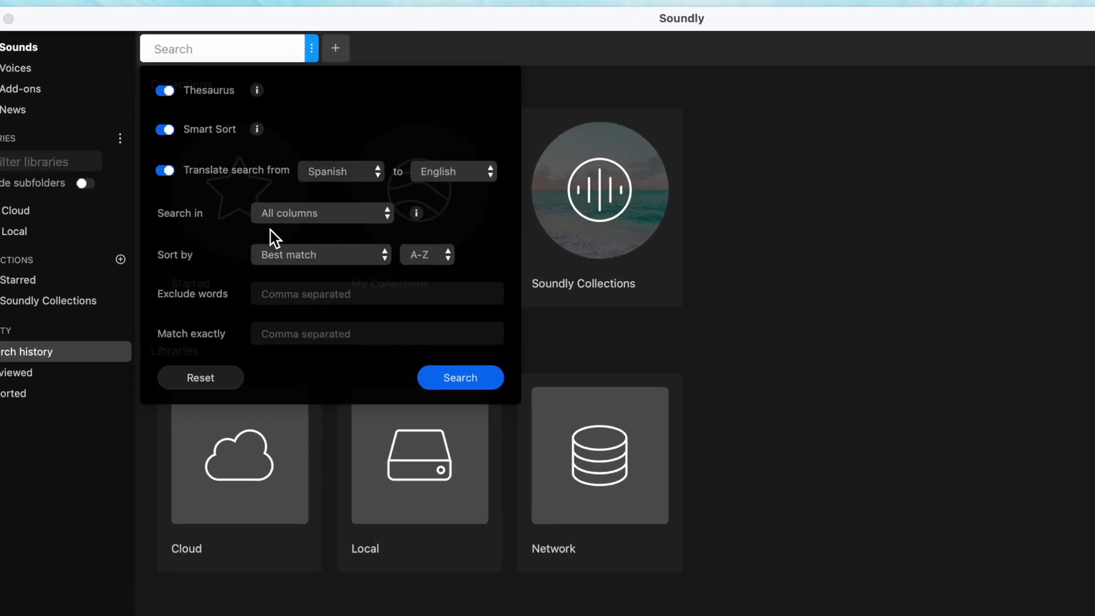
- Search for the Spanish word 'escuela'
{"action": "left_click", "coordinate": [188, 49]}
{"action": "type", "text": "escue"}
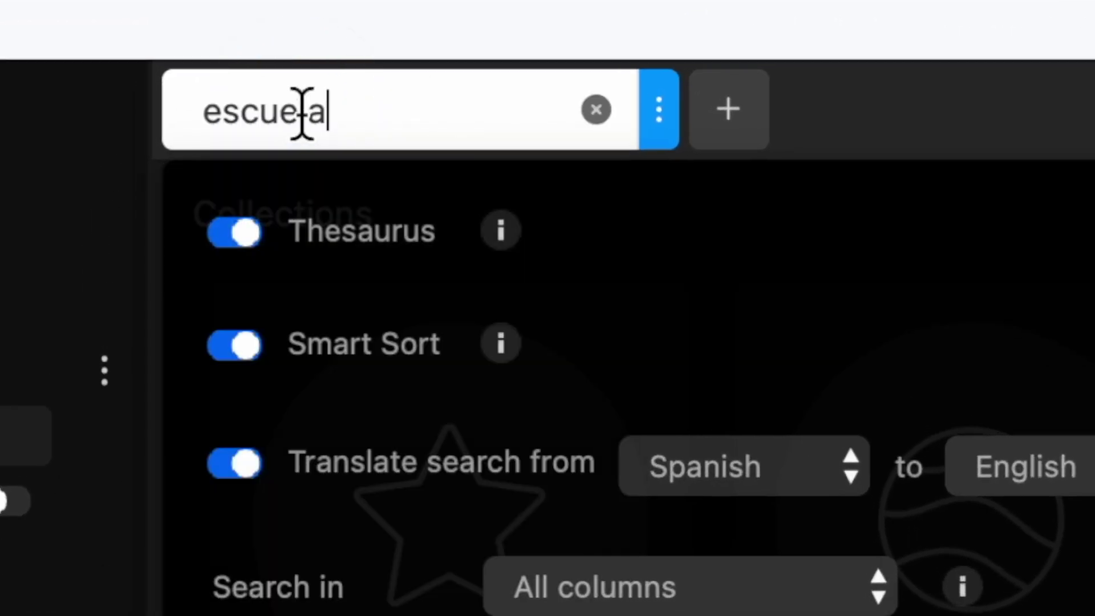
{"action": "type", "text": "la"}
{"action": "key", "text": "Return"}
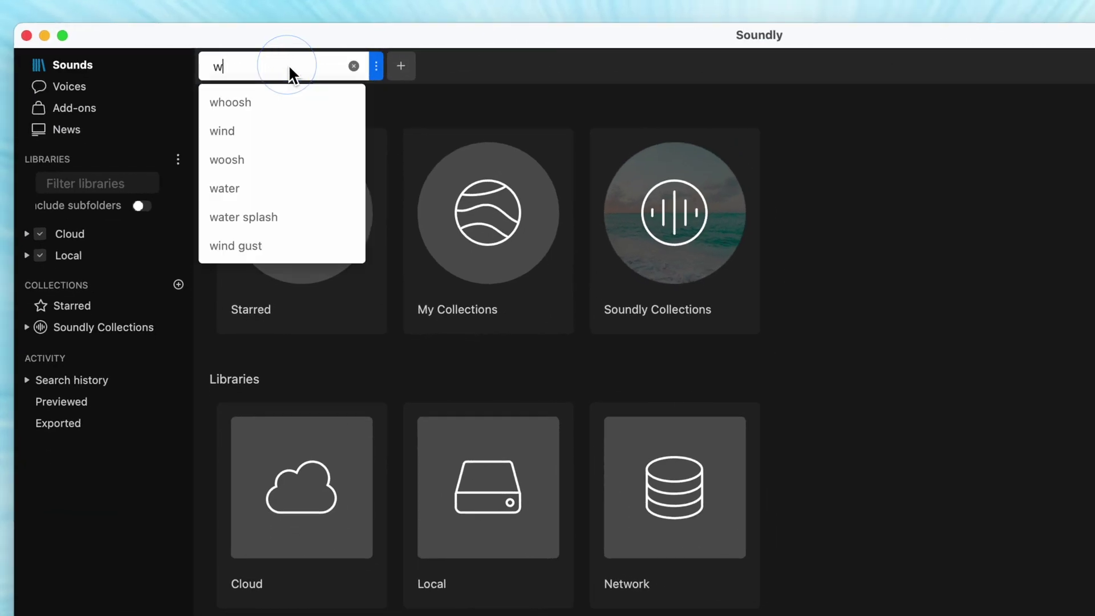
- Search 'whoosh', then open new tabs searching 'room tone' and 'hit'
{"action": "type", "text": "hoosh"}
{"action": "key", "text": "Return"}
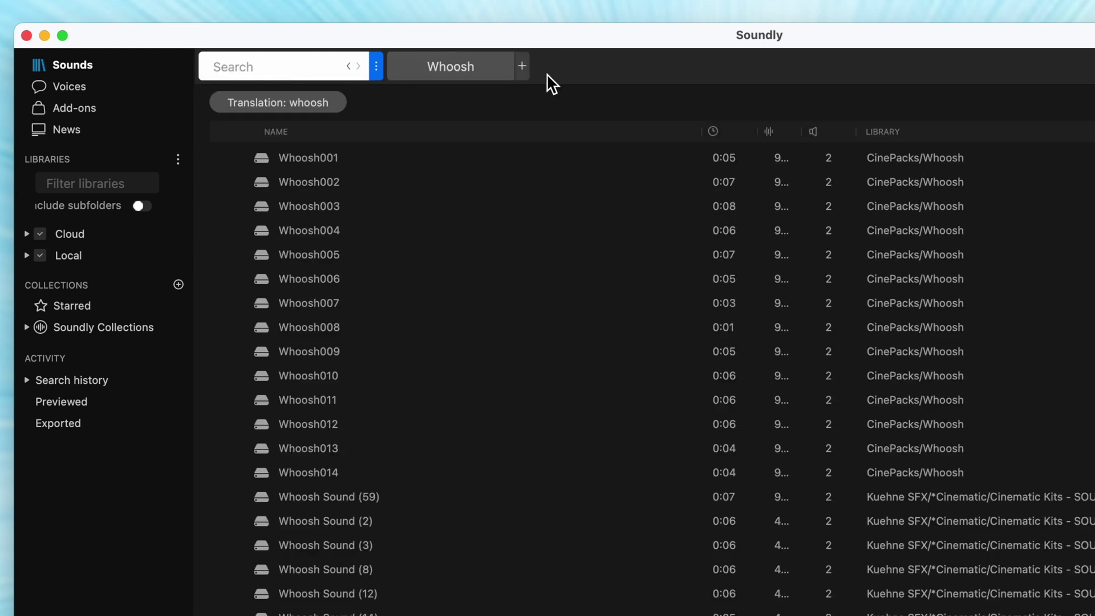
{"action": "left_click", "coordinate": [527, 72]}
{"action": "type", "text": "room tone"}
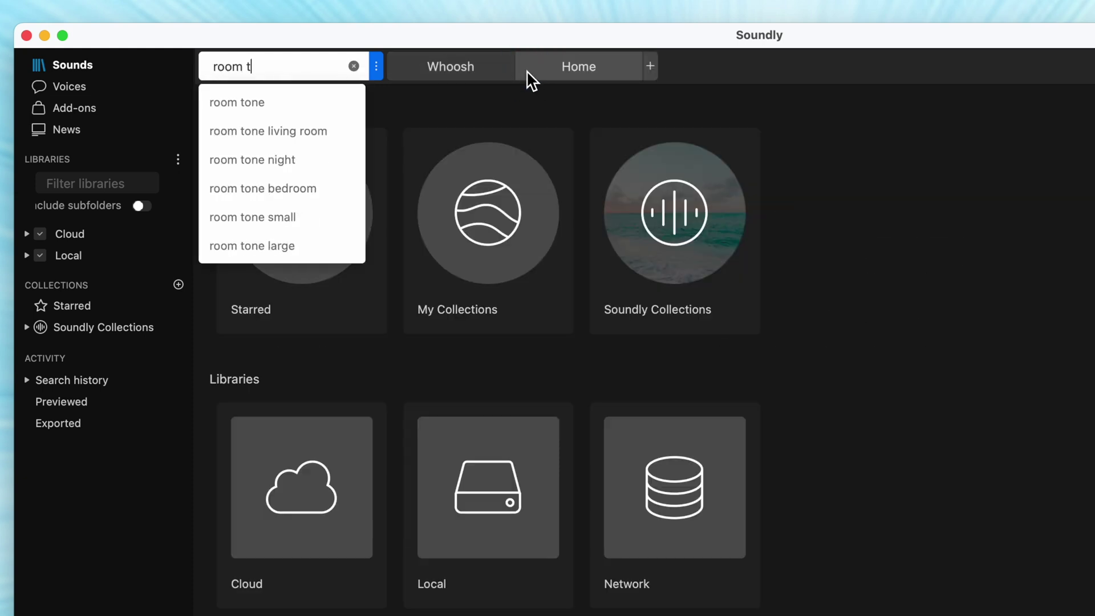
{"action": "key", "text": "Return"}
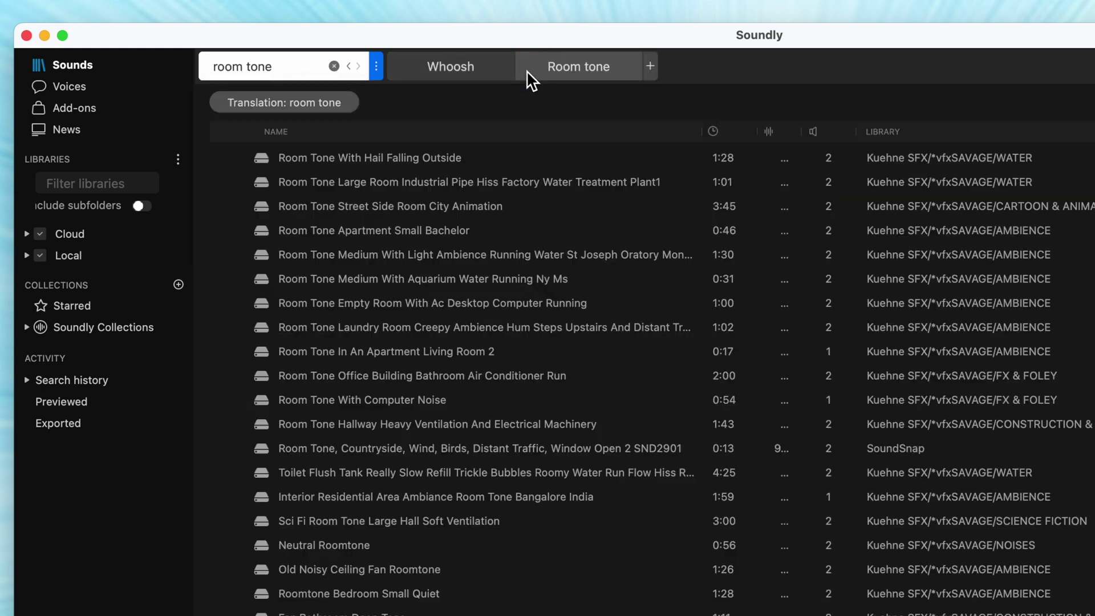
{"action": "left_click", "coordinate": [646, 69]}
{"action": "type", "text": "hi"}
{"action": "key", "text": "Return"}
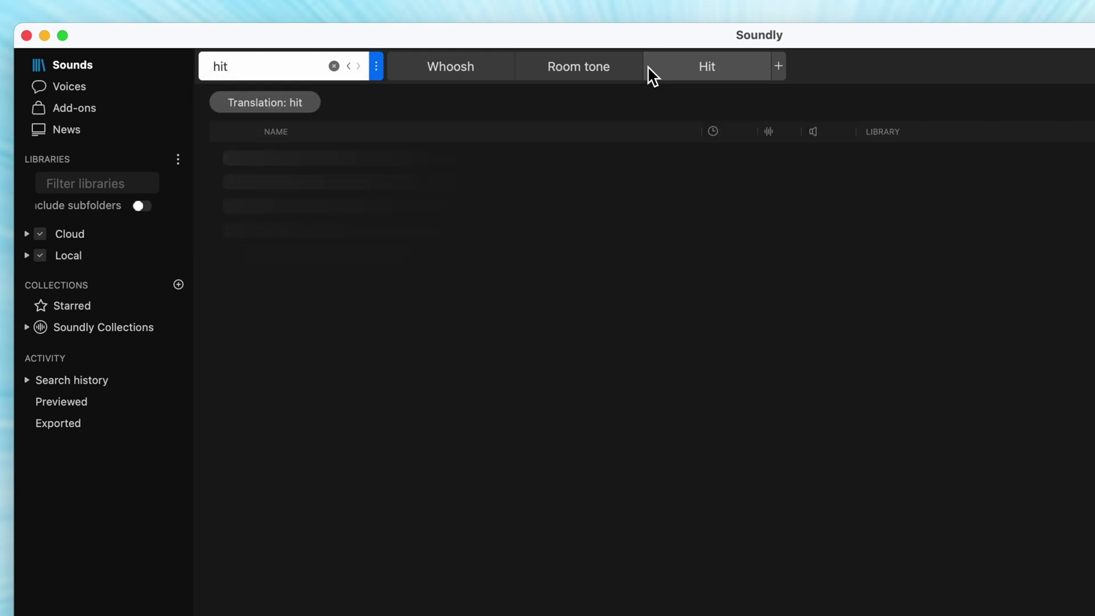
- Switch back and forth between the Whoosh, Room tone and Hit search tabs
{"action": "left_click", "coordinate": [584, 66]}
{"action": "left_click", "coordinate": [494, 79]}
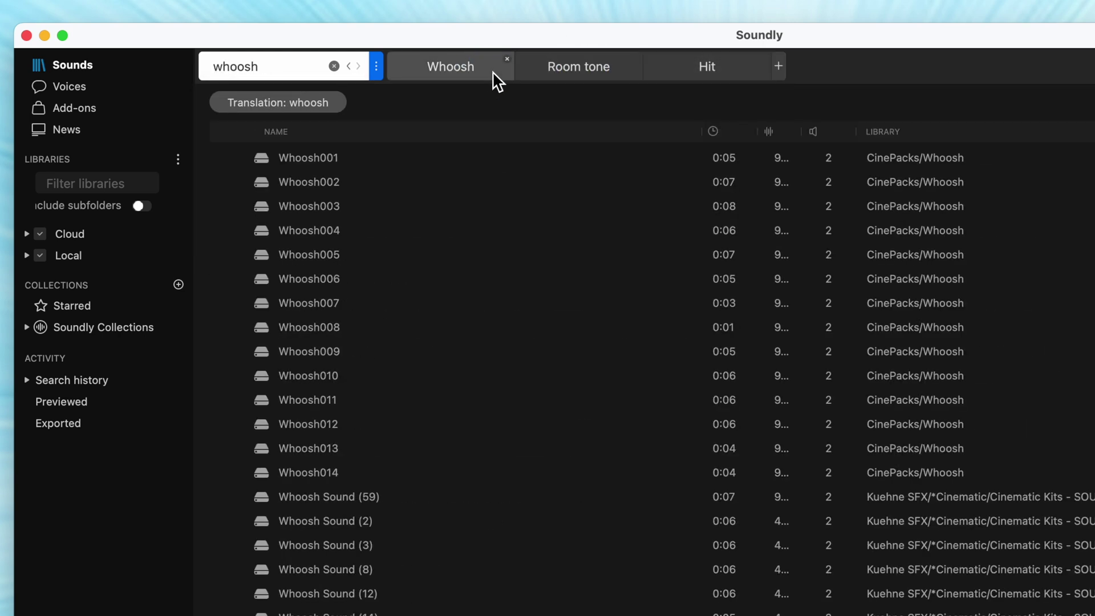
{"action": "left_click", "coordinate": [618, 73]}
{"action": "left_click", "coordinate": [723, 78]}
{"action": "scroll", "coordinate": [674, 254], "scroll_direction": "down", "scroll_amount": 10}
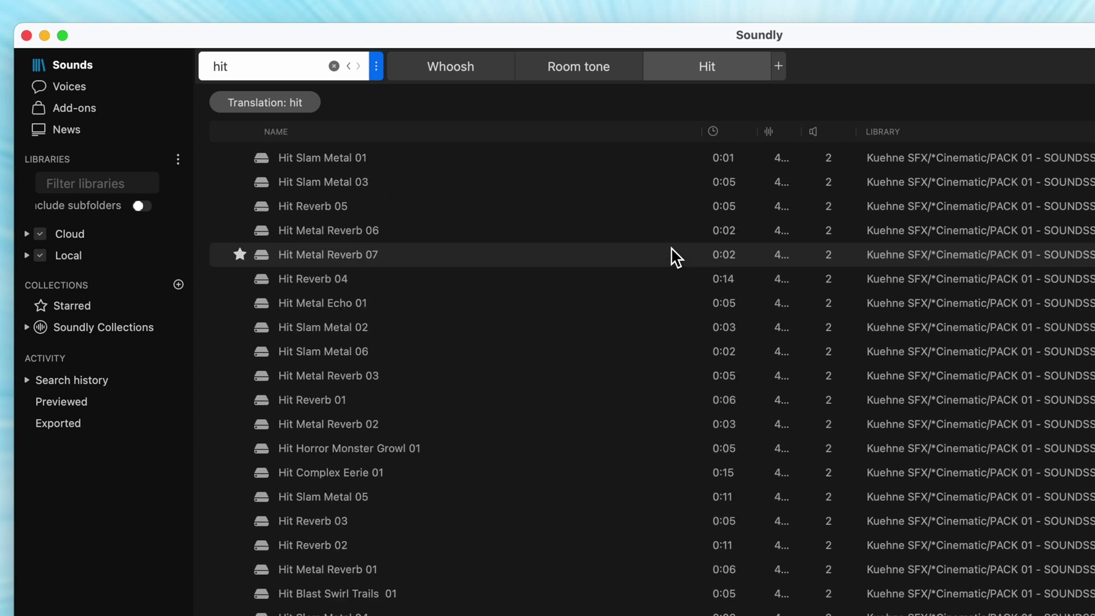
{"action": "left_click", "coordinate": [604, 70]}
{"action": "scroll", "coordinate": [557, 349], "scroll_direction": "down", "scroll_amount": 15}
{"action": "left_click", "coordinate": [455, 78]}
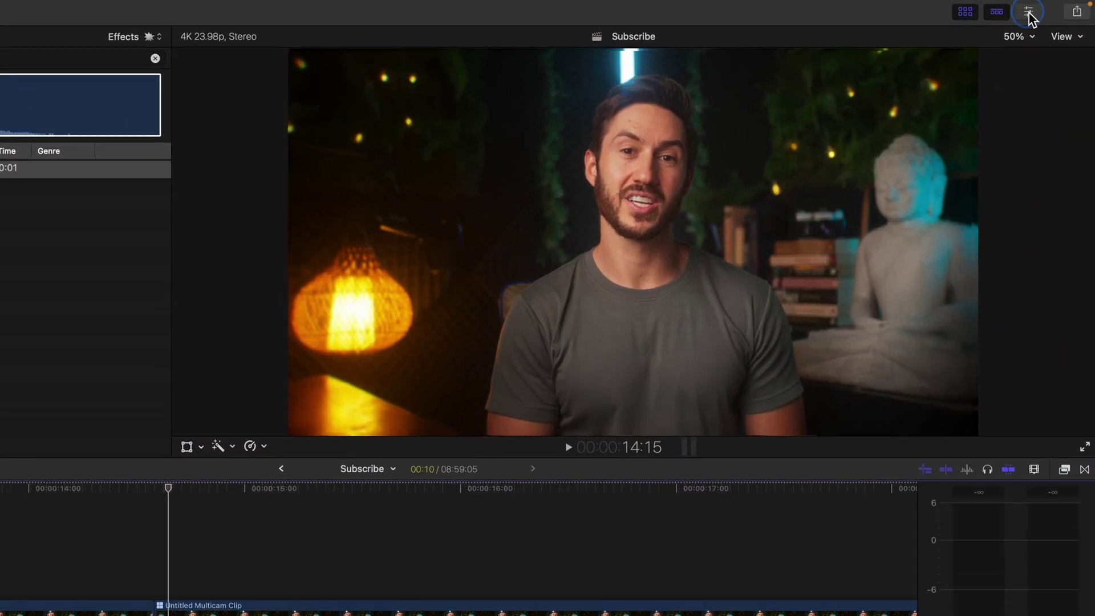
- Change Click Mouse 02's audio configuration from Stereo to Dual Mono, then play it as mono
{"action": "left_click", "coordinate": [1041, 10]}
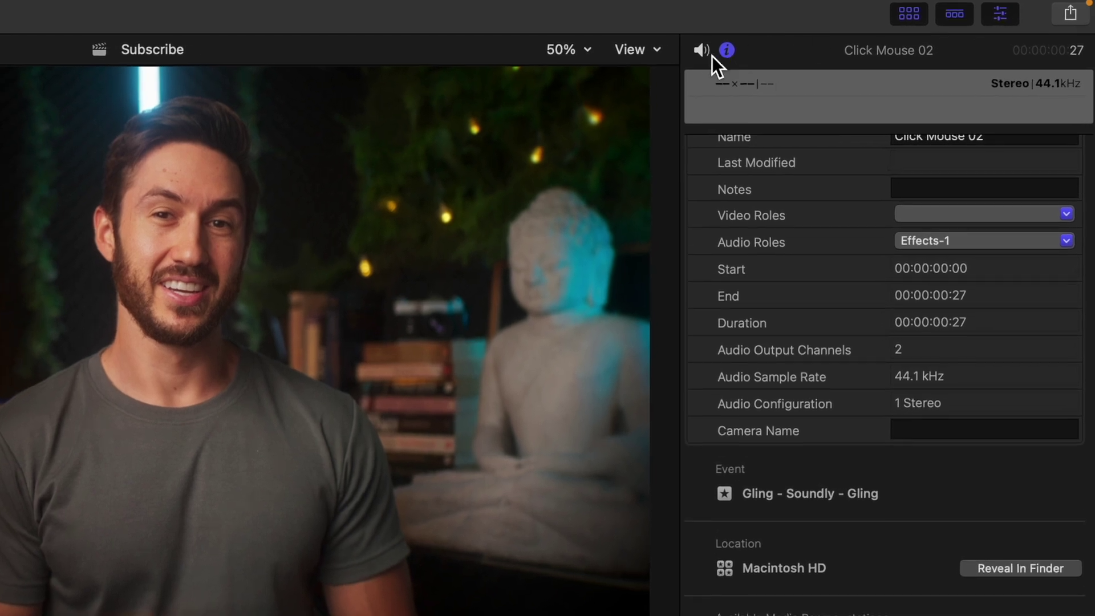
{"action": "left_click", "coordinate": [701, 51]}
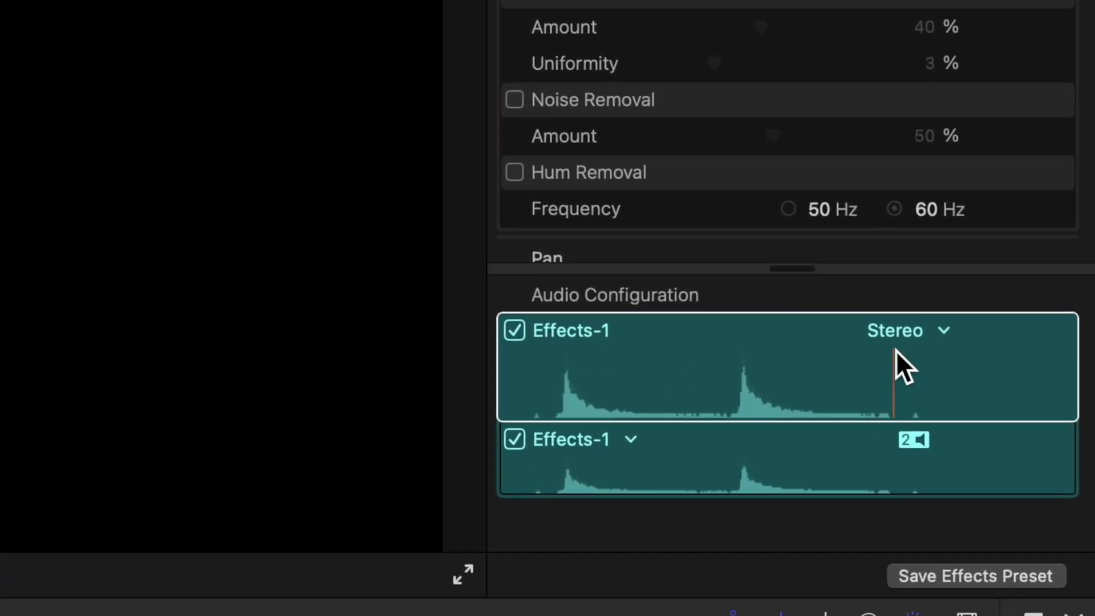
{"action": "left_click", "coordinate": [933, 420]}
{"action": "left_click", "coordinate": [915, 358]}
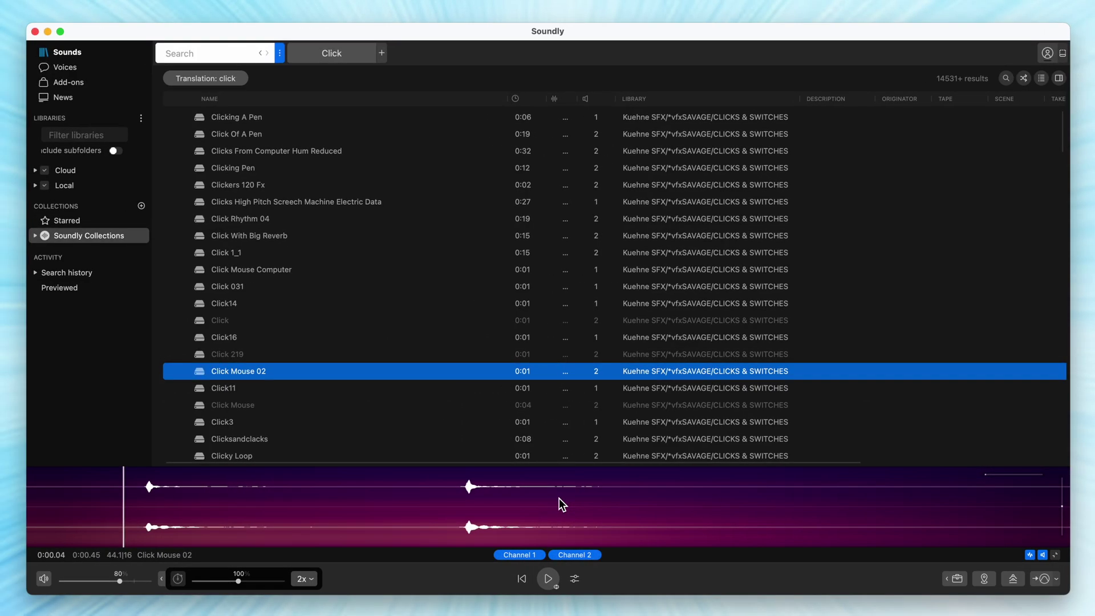
{"action": "key", "text": "m"}
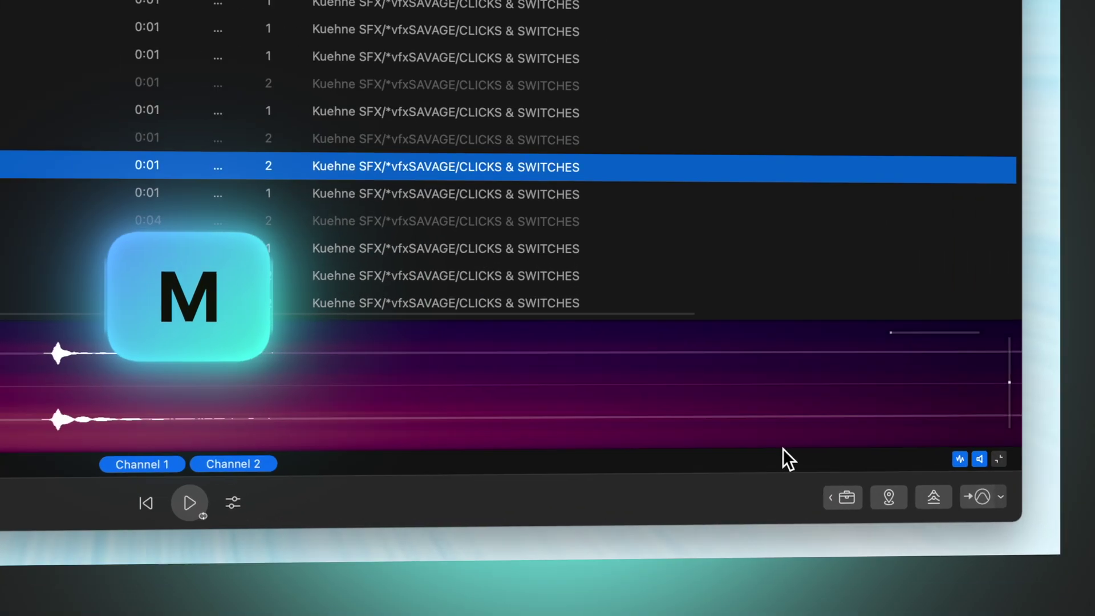
- Switch Click Mouse 02 to mono playback with the channel tools' M button
{"action": "left_click", "coordinate": [954, 579]}
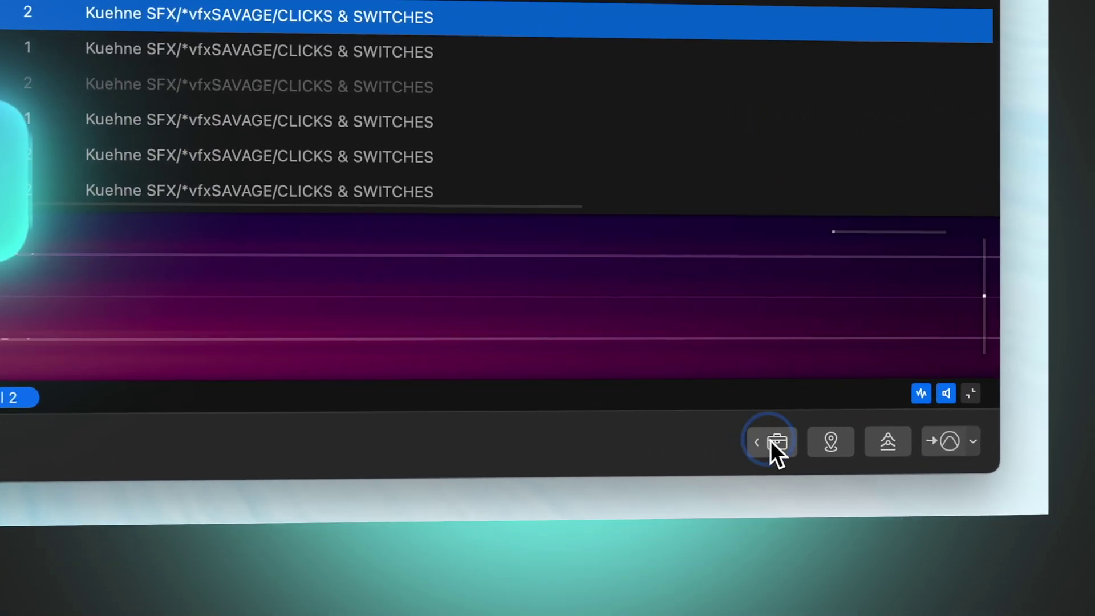
{"action": "left_click", "coordinate": [589, 447]}
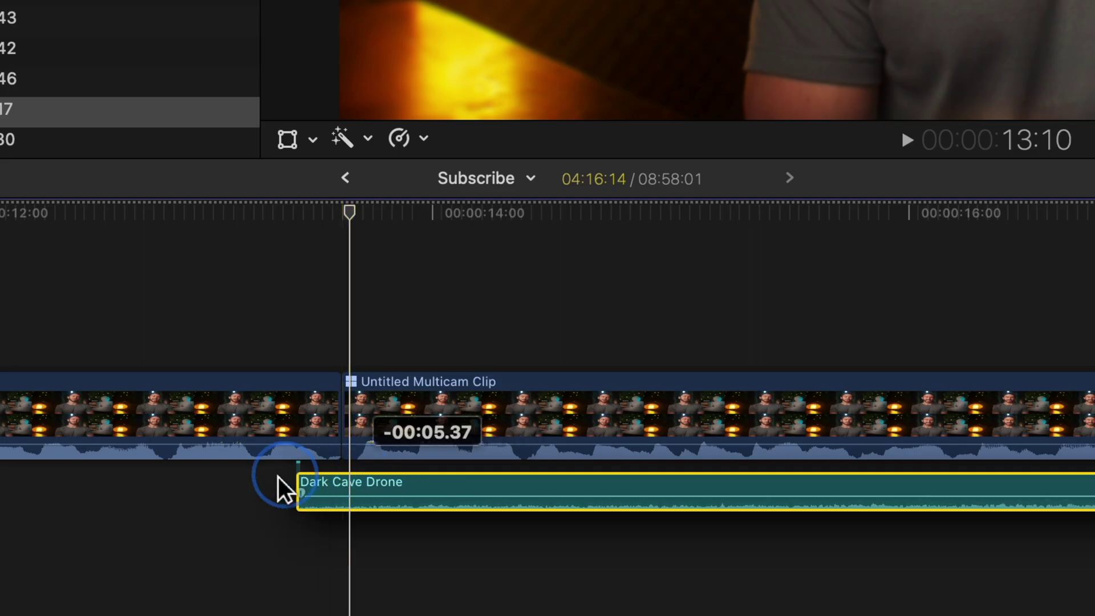
- Move the Dark Cave Drone clip earlier and lower its volume to about -8 dB
{"action": "left_click_drag", "start_coordinate": [276, 486], "coordinate": [178, 486]}
{"action": "left_click_drag", "start_coordinate": [373, 498], "coordinate": [376, 517]}
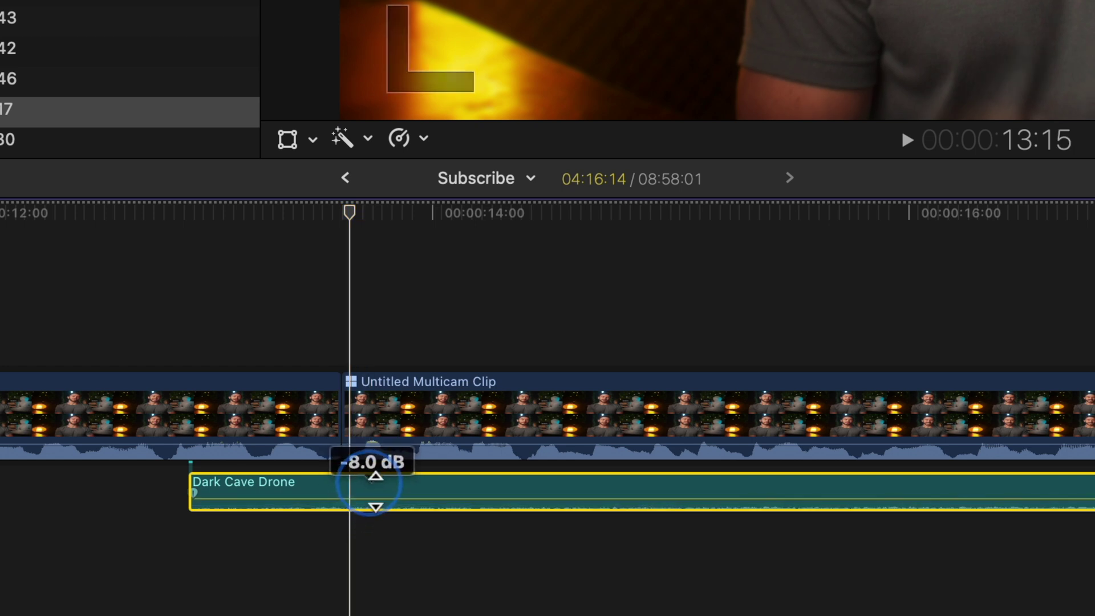
{"action": "left_click_drag", "start_coordinate": [377, 510], "coordinate": [377, 511]}
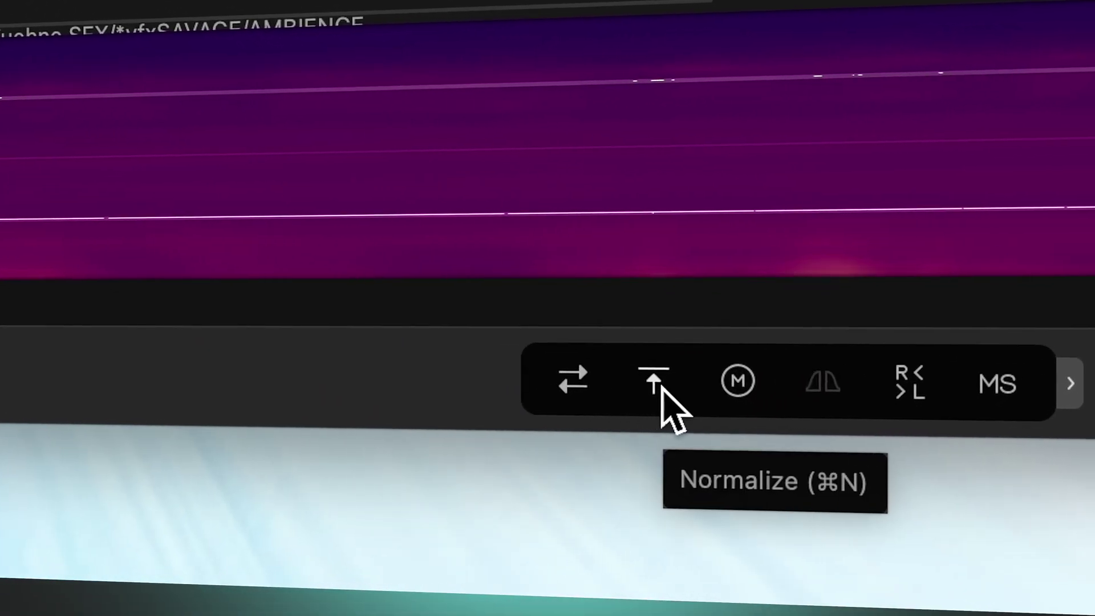
- Normalize the drone sound and drop a 19.75-second selection into the Final Cut timeline
{"action": "left_click", "coordinate": [661, 385]}
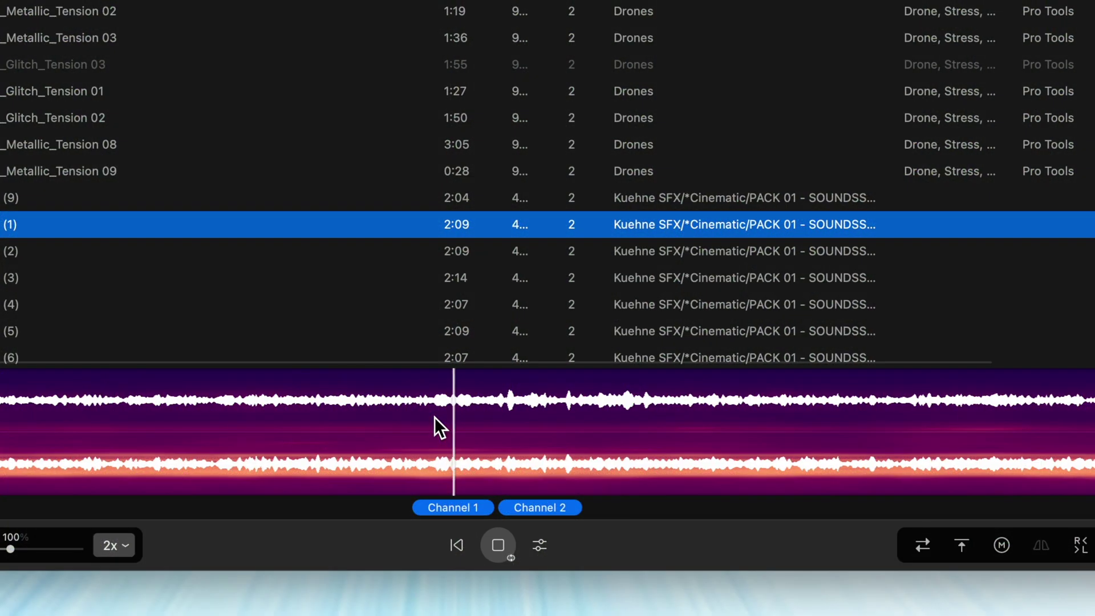
{"action": "left_click_drag", "start_coordinate": [435, 417], "coordinate": [686, 418]}
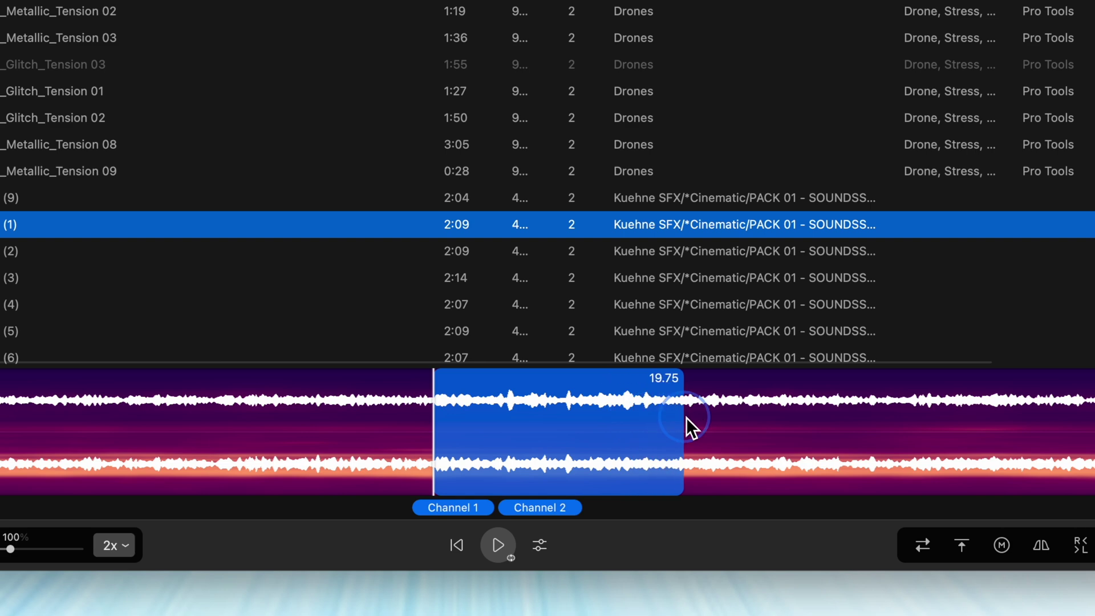
{"action": "left_click_drag", "start_coordinate": [581, 422], "coordinate": [580, 425]}
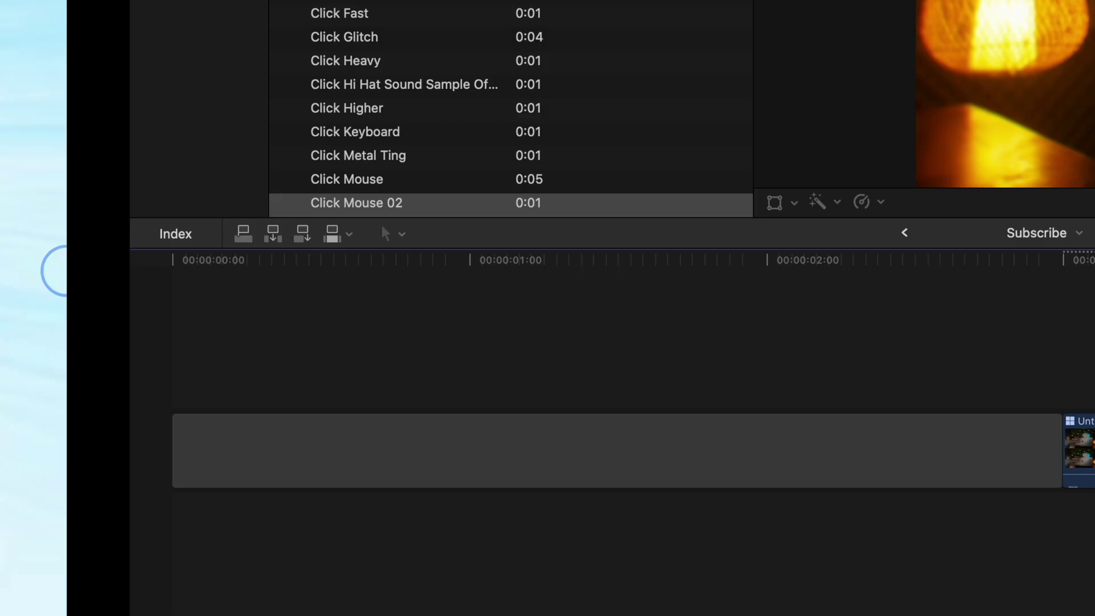
{"action": "left_click_drag", "start_coordinate": [37, 269], "coordinate": [137, 510]}
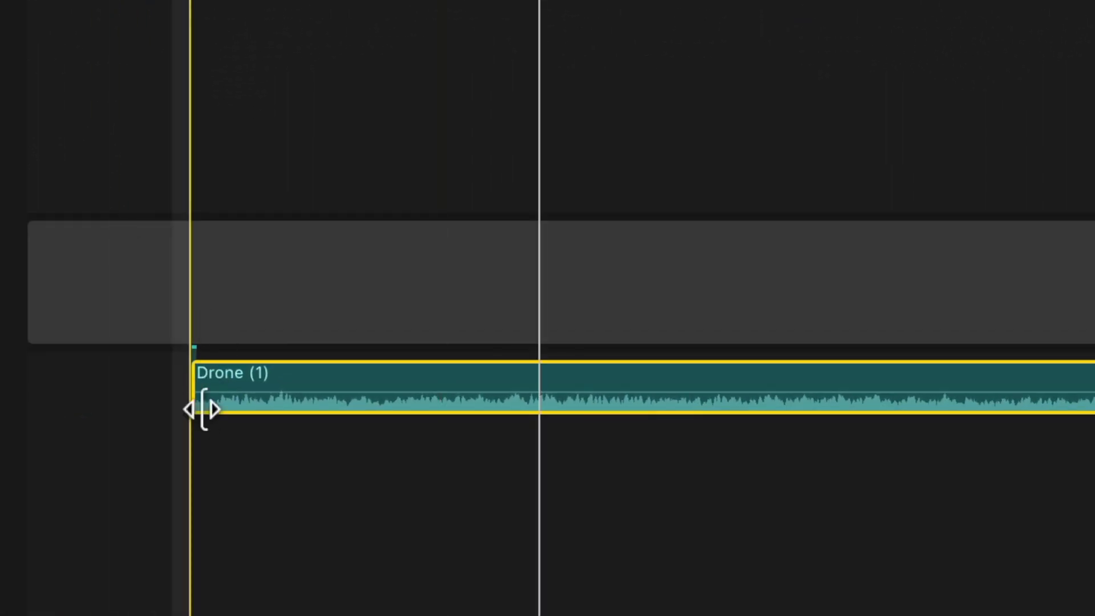
- Make the Drone (1) clip's fade linear and lengthen the fade-in to about 2.69 seconds
{"action": "right_click", "coordinate": [201, 391]}
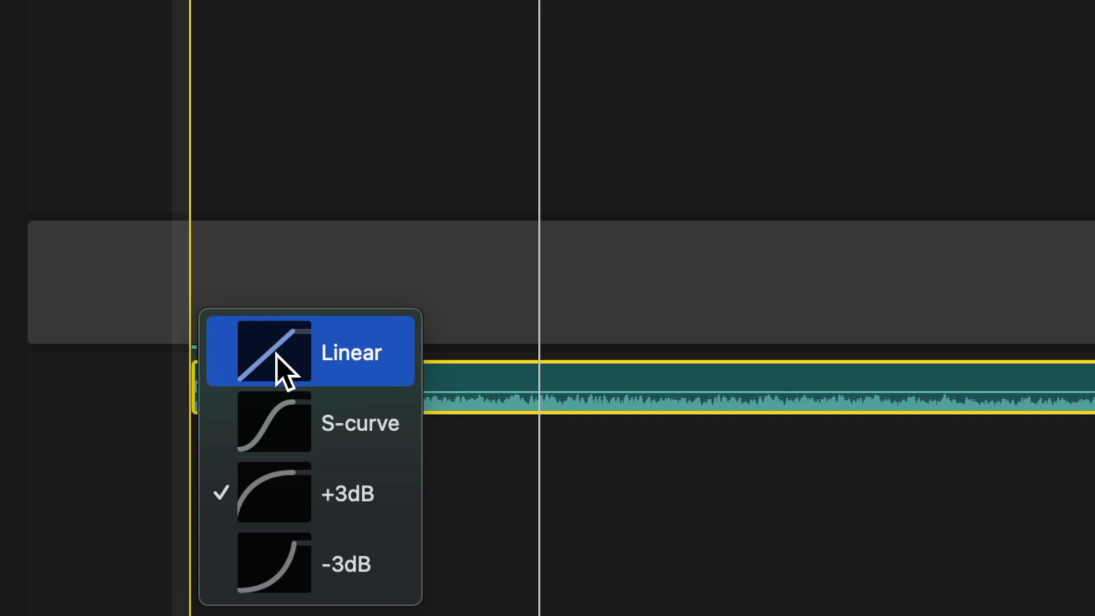
{"action": "left_click", "coordinate": [281, 371]}
{"action": "left_click_drag", "start_coordinate": [210, 403], "coordinate": [274, 389]}
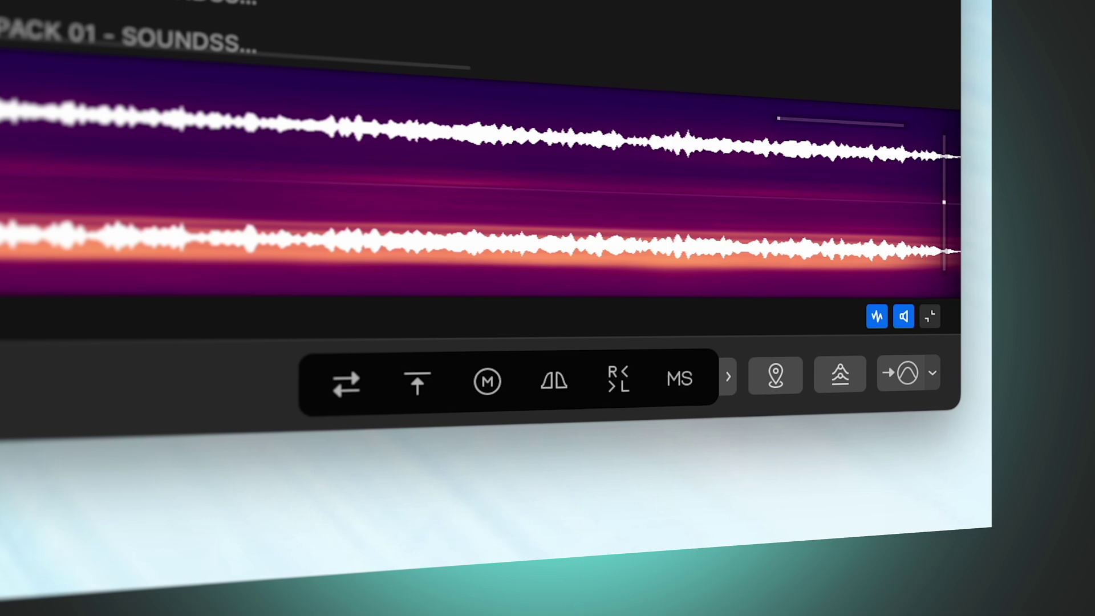
- Apply Mirror processing to the drone sound and add the Drone clip to the Final Cut timeline
{"action": "left_click", "coordinate": [554, 381]}
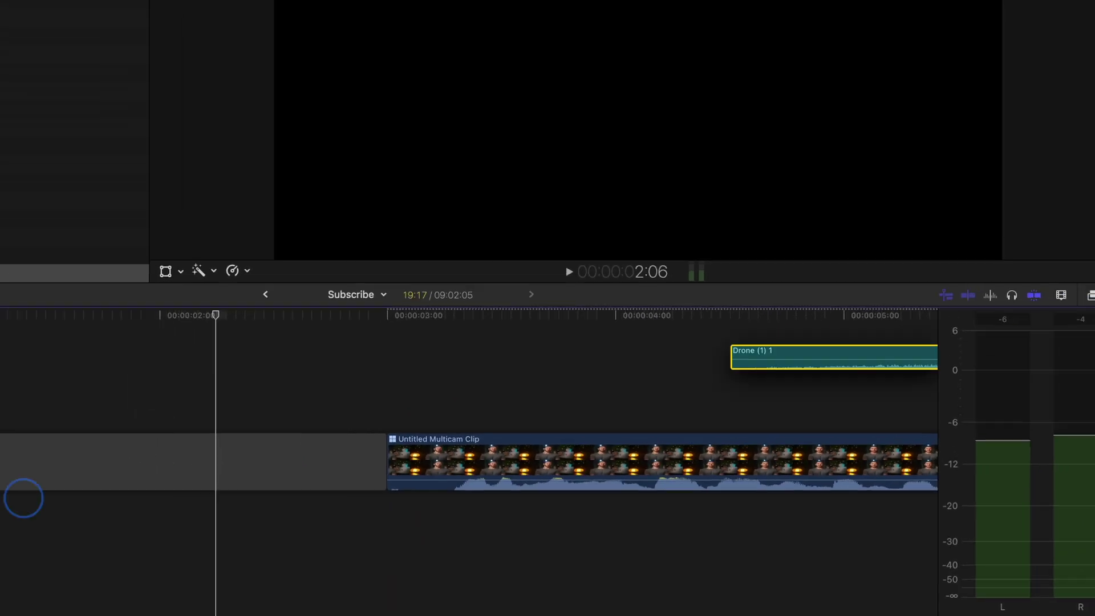
{"action": "left_click_drag", "start_coordinate": [19, 496], "coordinate": [30, 540]}
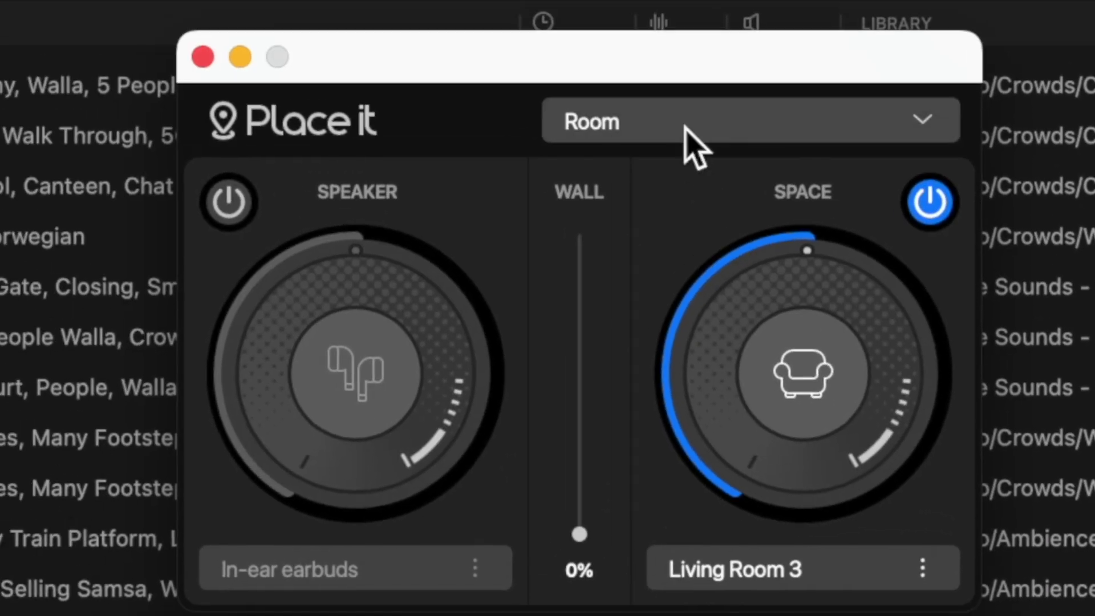
- Apply the Neighbor's TV Place it preset to the people-talking sound
{"action": "left_click", "coordinate": [685, 144]}
{"action": "scroll", "coordinate": [817, 402], "scroll_direction": "down", "scroll_amount": 9}
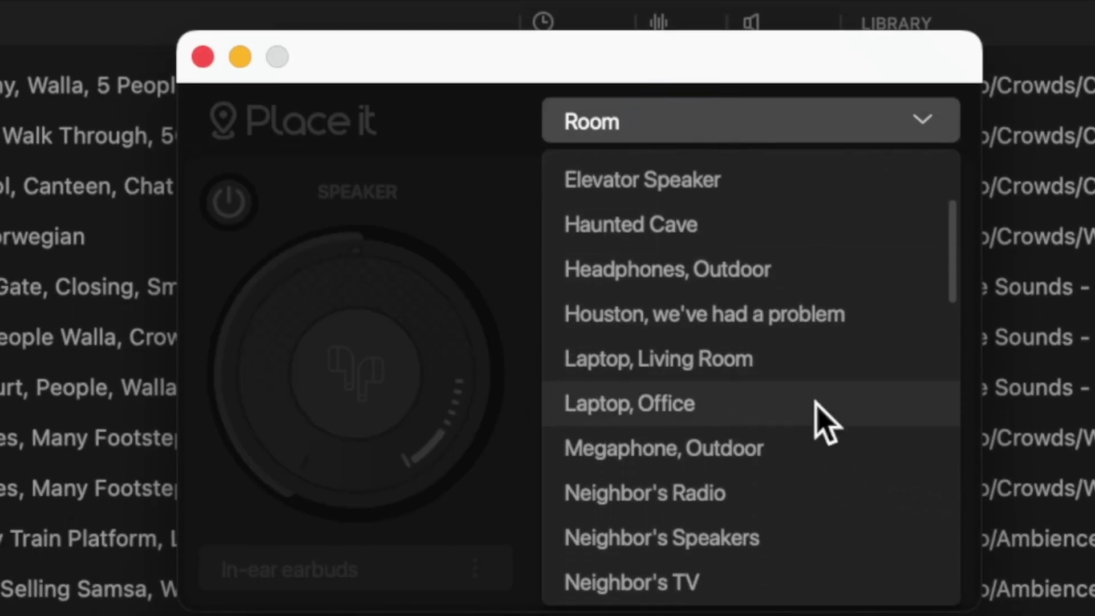
{"action": "scroll", "coordinate": [816, 403], "scroll_direction": "down", "scroll_amount": 8}
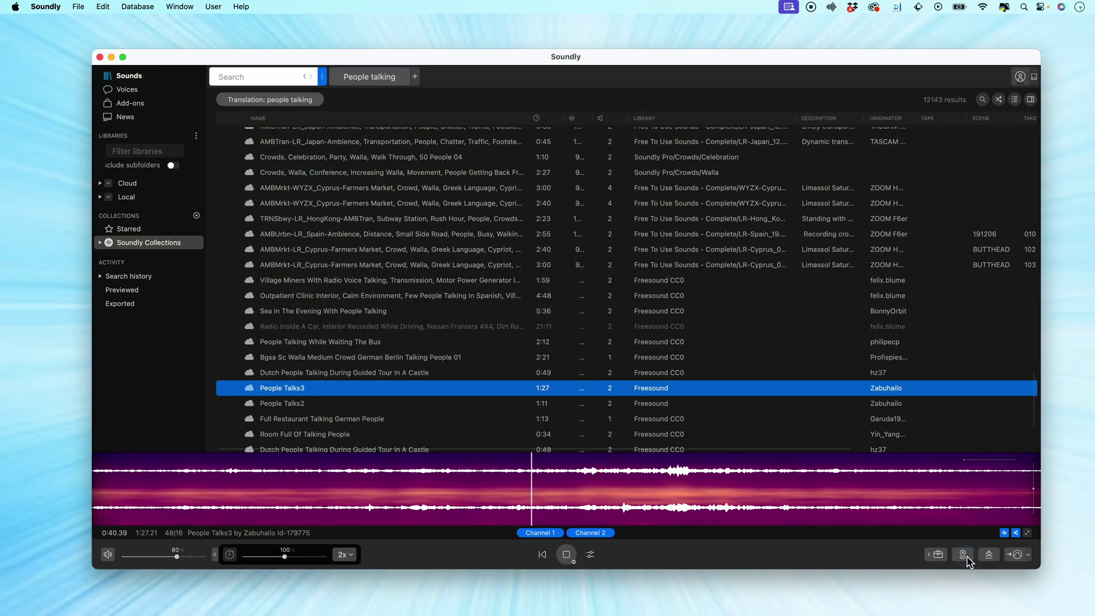
{"action": "left_click", "coordinate": [969, 557]}
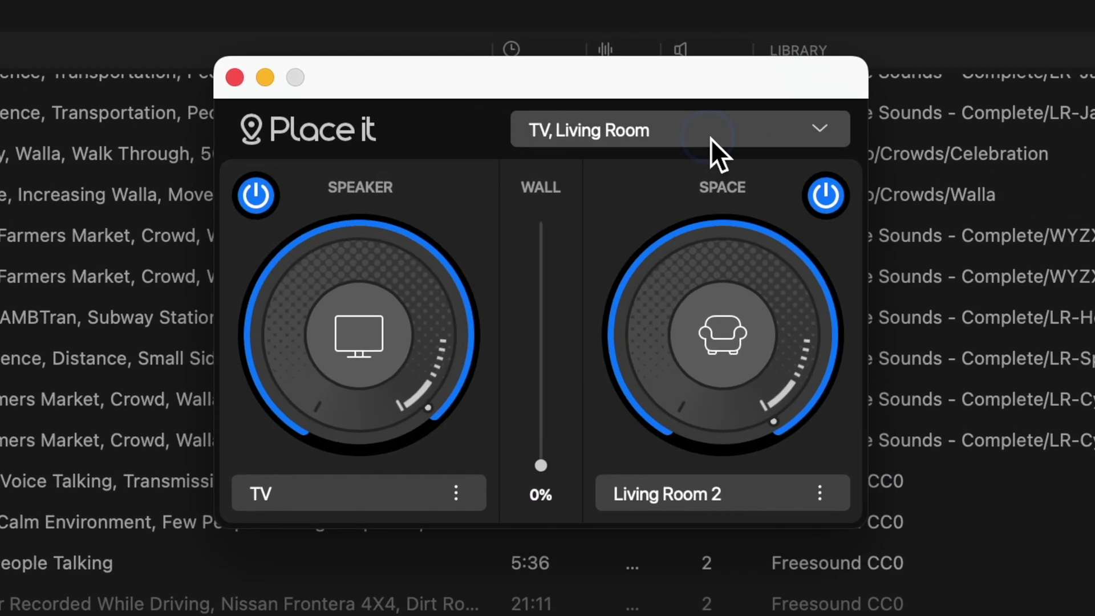
{"action": "left_click", "coordinate": [616, 150]}
{"action": "scroll", "coordinate": [617, 225], "scroll_direction": "up", "scroll_amount": 5}
{"action": "scroll", "coordinate": [721, 333], "scroll_direction": "up", "scroll_amount": 10}
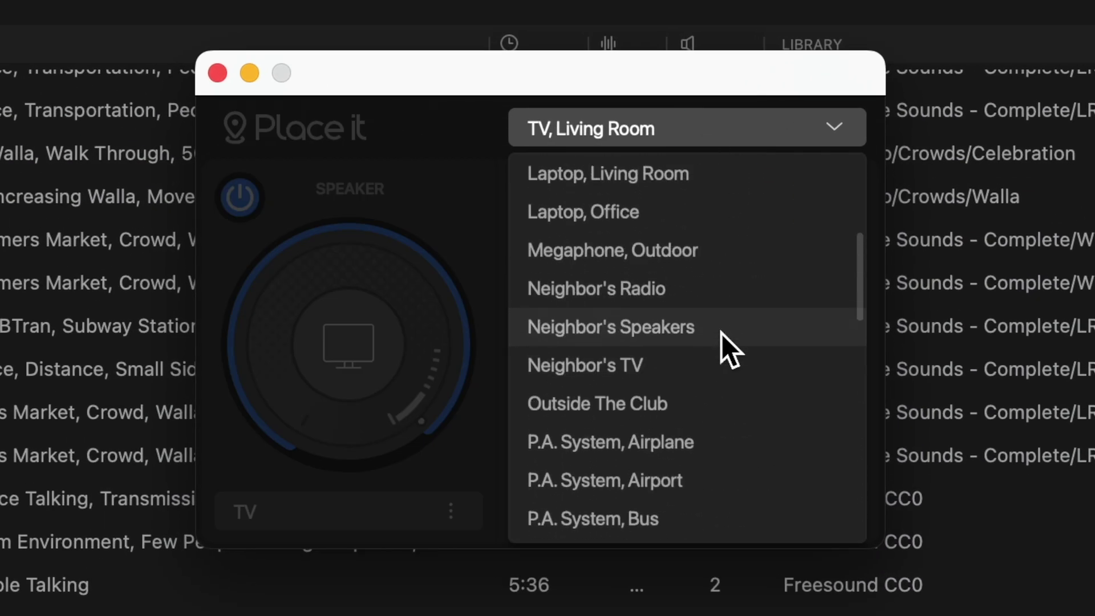
{"action": "left_click", "coordinate": [721, 333]}
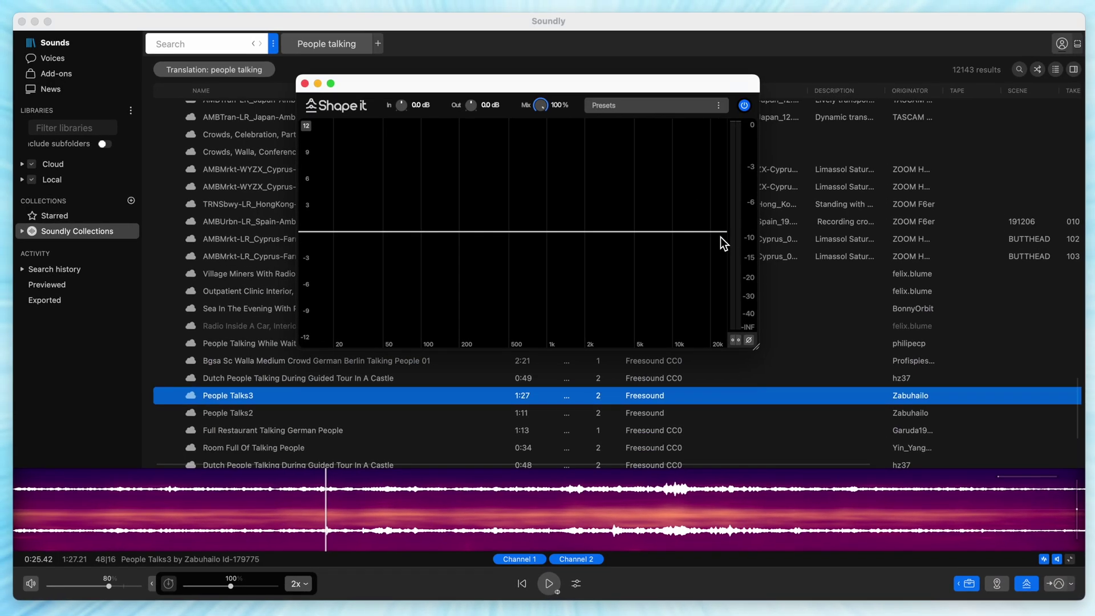
- Draw a Low Pass band at 13.25 kHz on the Shape it EQ curve
{"action": "left_click_drag", "start_coordinate": [720, 238], "coordinate": [655, 359]}
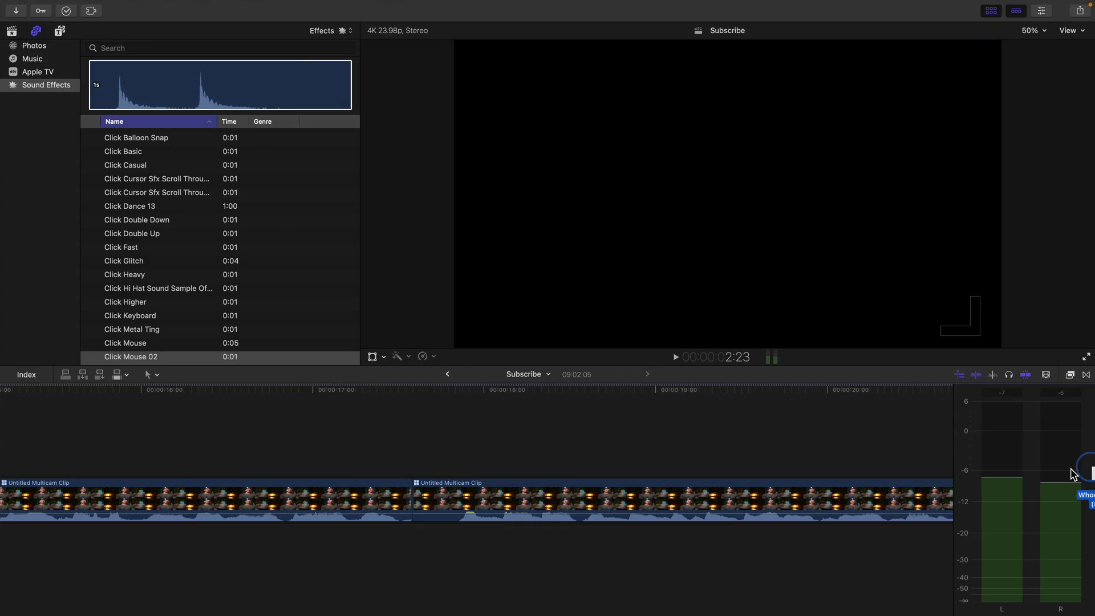
- Add Whoosh Sound (8) to the Final Cut timeline and save the whole birds-chirping-03 sound to Project SFX
{"action": "left_click_drag", "start_coordinate": [1077, 465], "coordinate": [235, 566]}
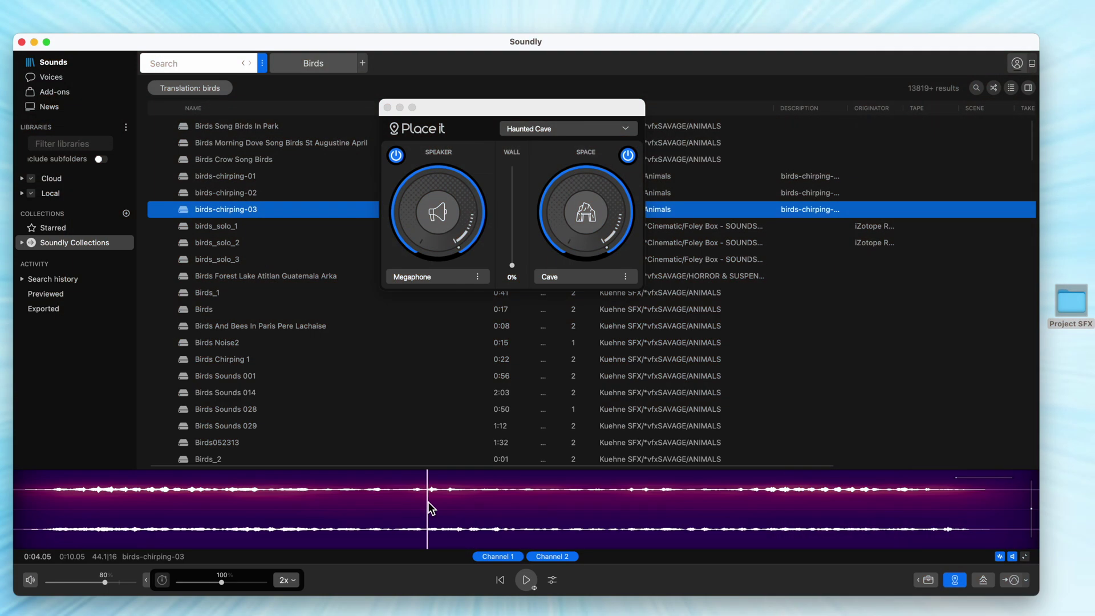
{"action": "left_click", "coordinate": [429, 507]}
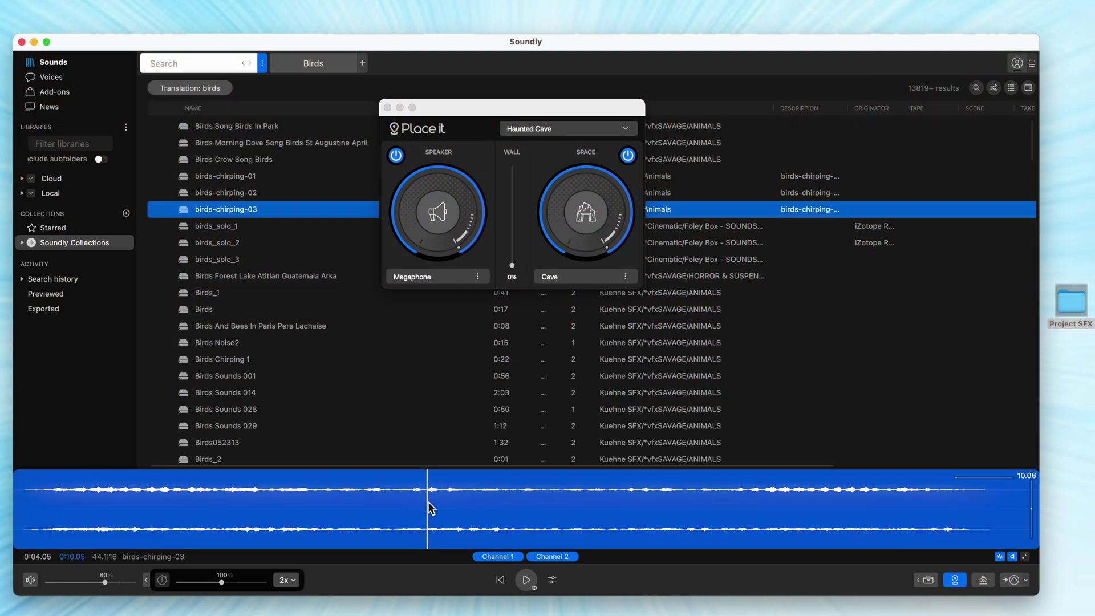
{"action": "left_click_drag", "start_coordinate": [429, 512], "coordinate": [1068, 319]}
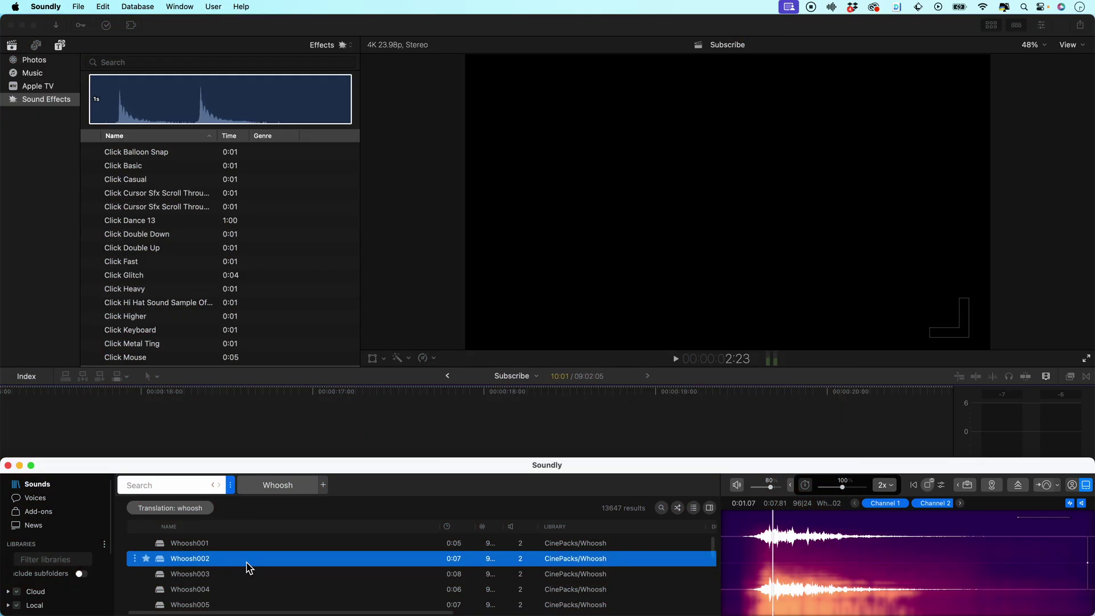
- Send the entire Whoosh002 sound to the Final Cut timeline and view the other send-to editors
{"action": "left_click_drag", "start_coordinate": [818, 553], "coordinate": [818, 553]}
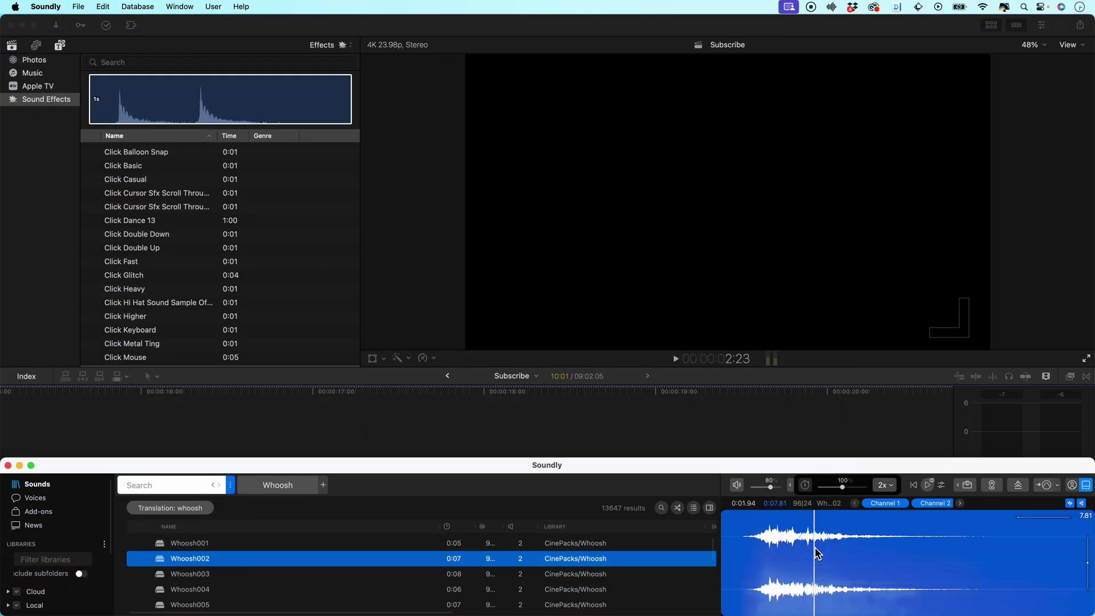
{"action": "left_click_drag", "start_coordinate": [734, 458], "coordinate": [407, 429]}
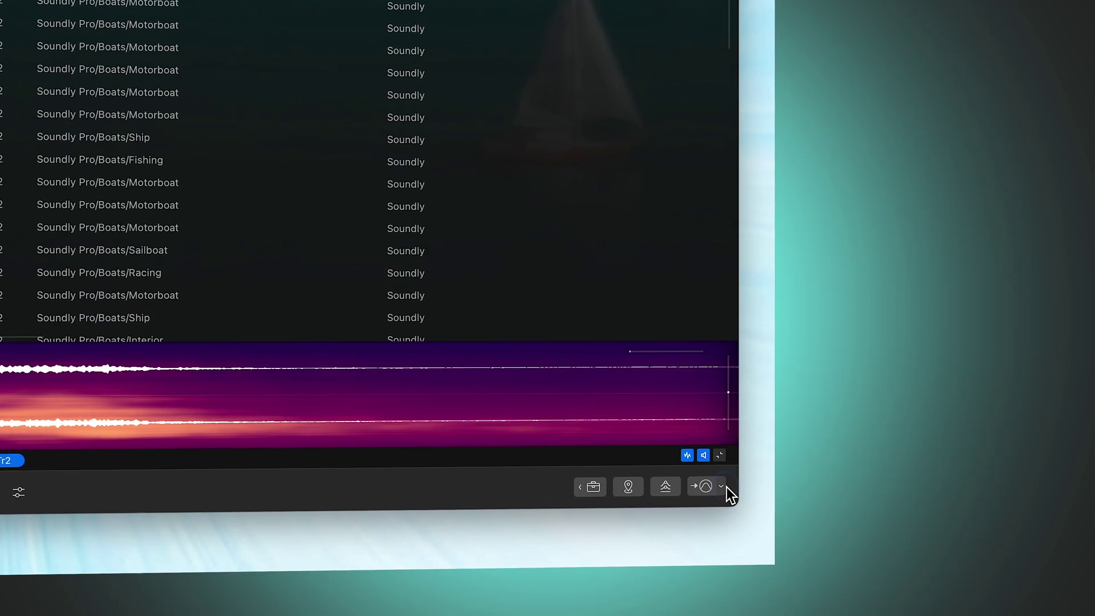
{"action": "left_click", "coordinate": [827, 502]}
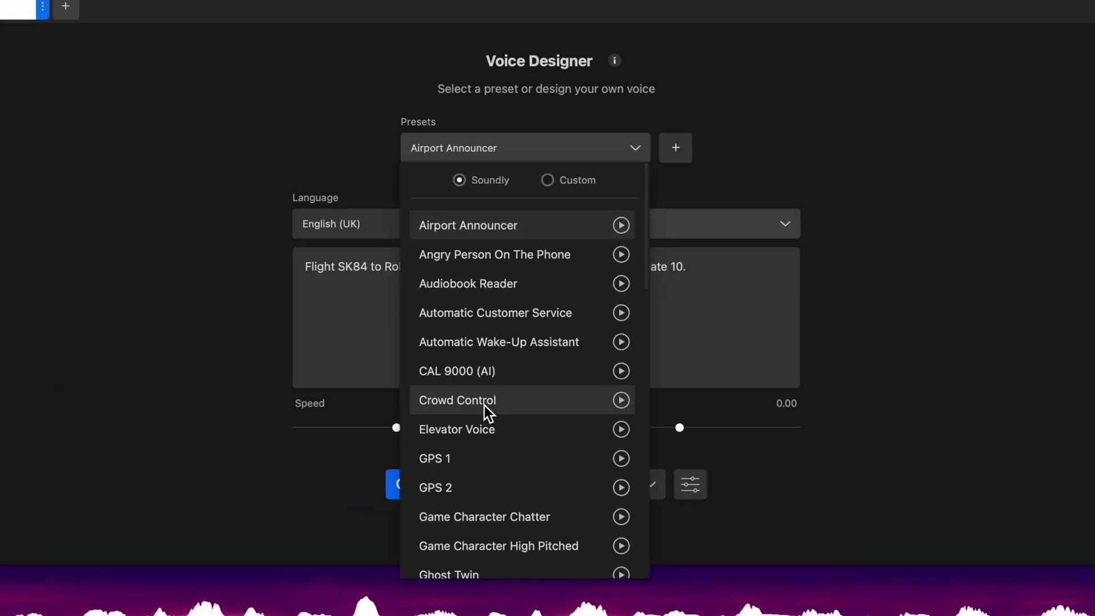
- Load the GPS 1 Voice Designer preset and generate its spoken line
{"action": "left_click", "coordinate": [477, 451]}
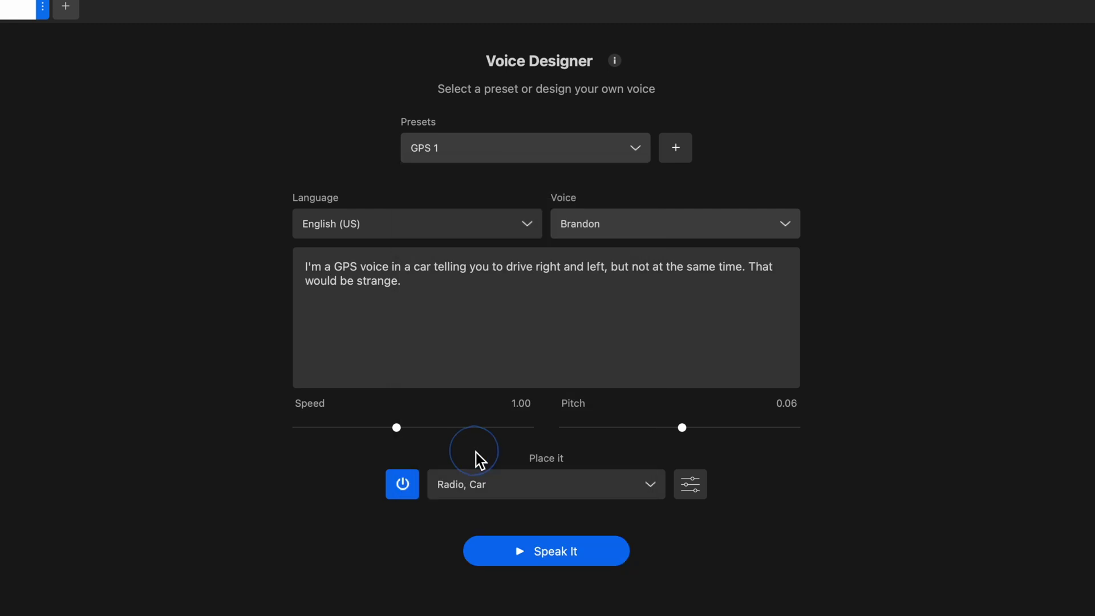
{"action": "left_click", "coordinate": [540, 549]}
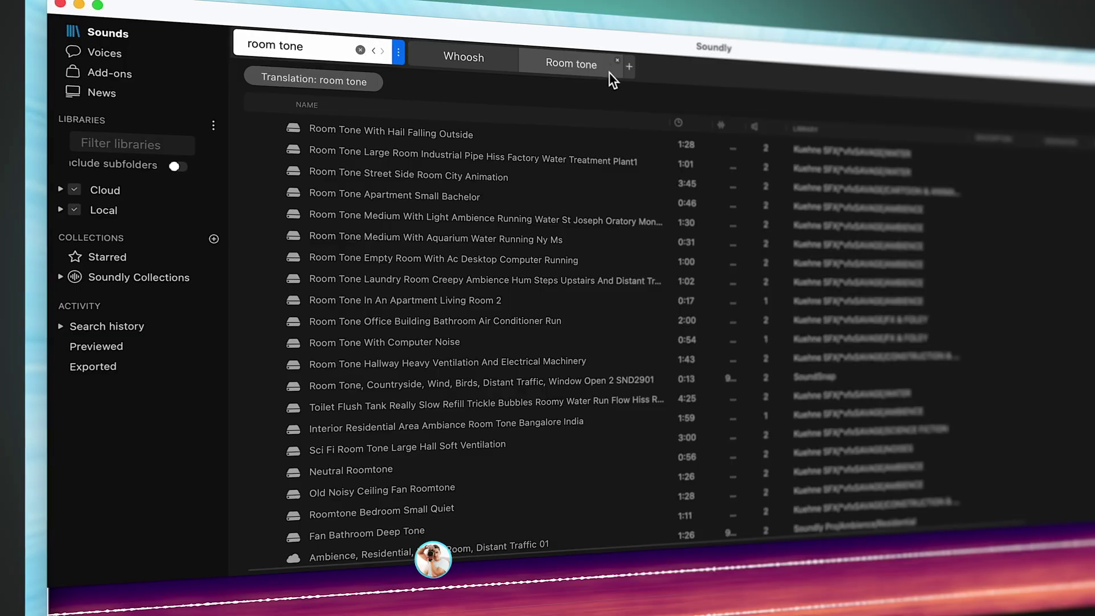
- Run a 'hit' search in a new tab, then switch via Room tone back to Whoosh
{"action": "left_click", "coordinate": [629, 67]}
{"action": "type", "text": "hit"}
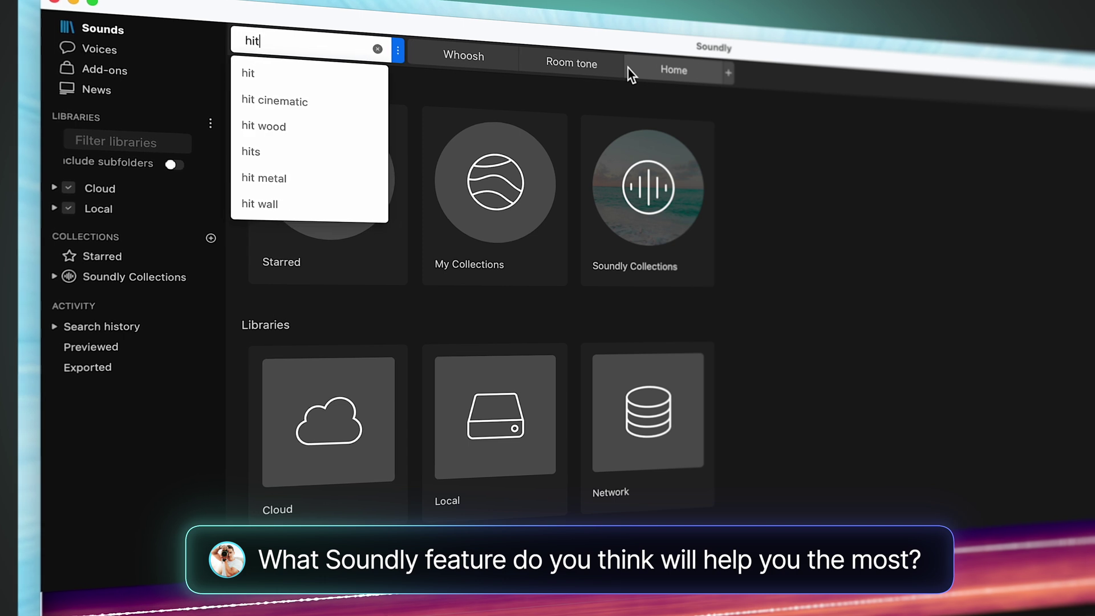
{"action": "key", "text": "Return"}
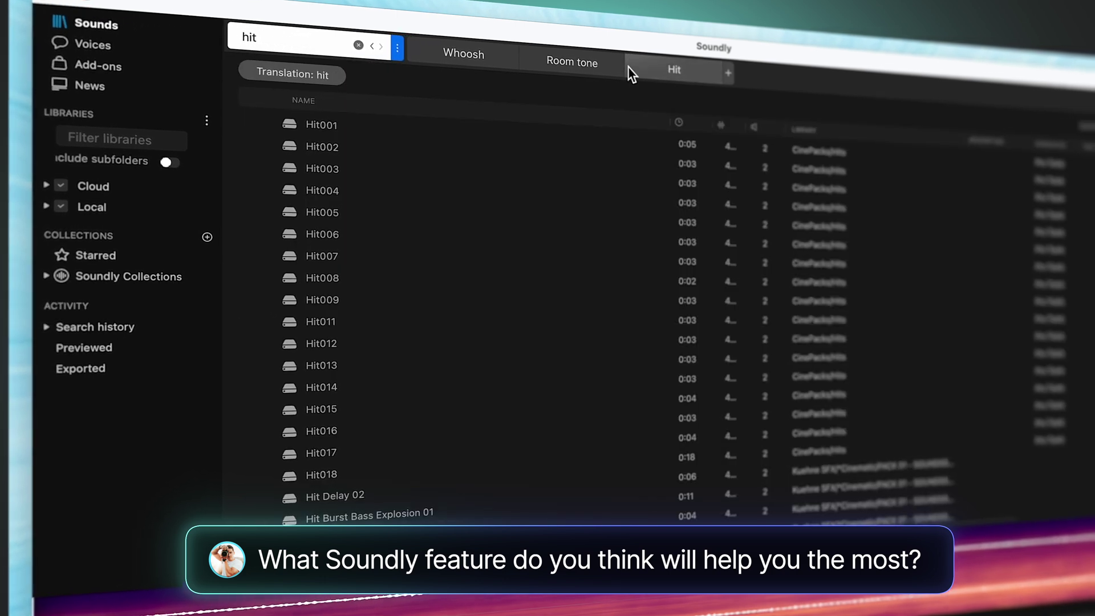
{"action": "left_click", "coordinate": [577, 62]}
{"action": "left_click", "coordinate": [496, 60]}
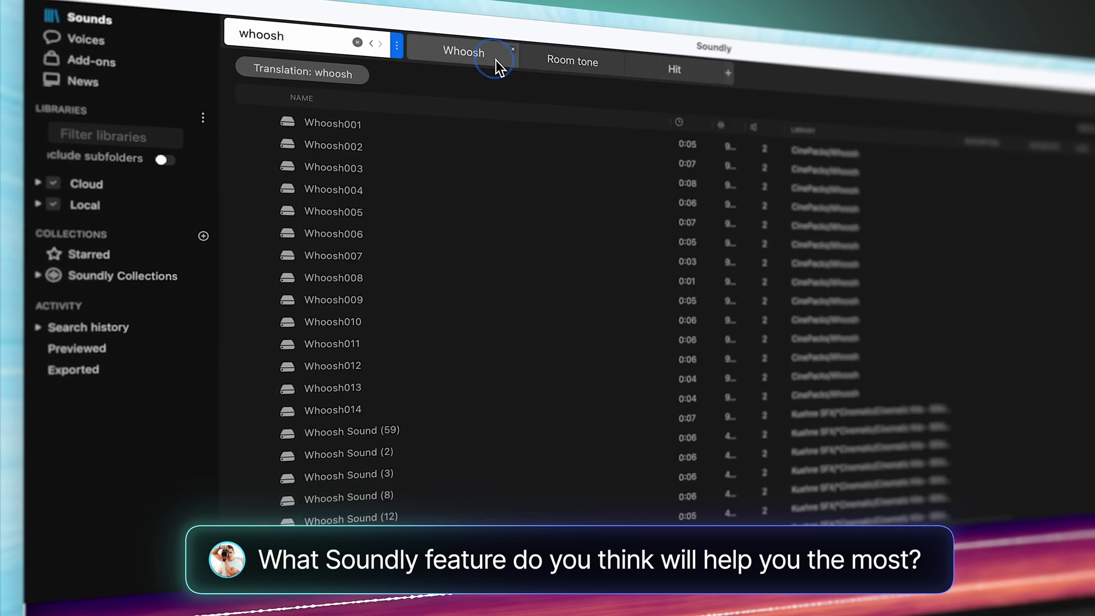